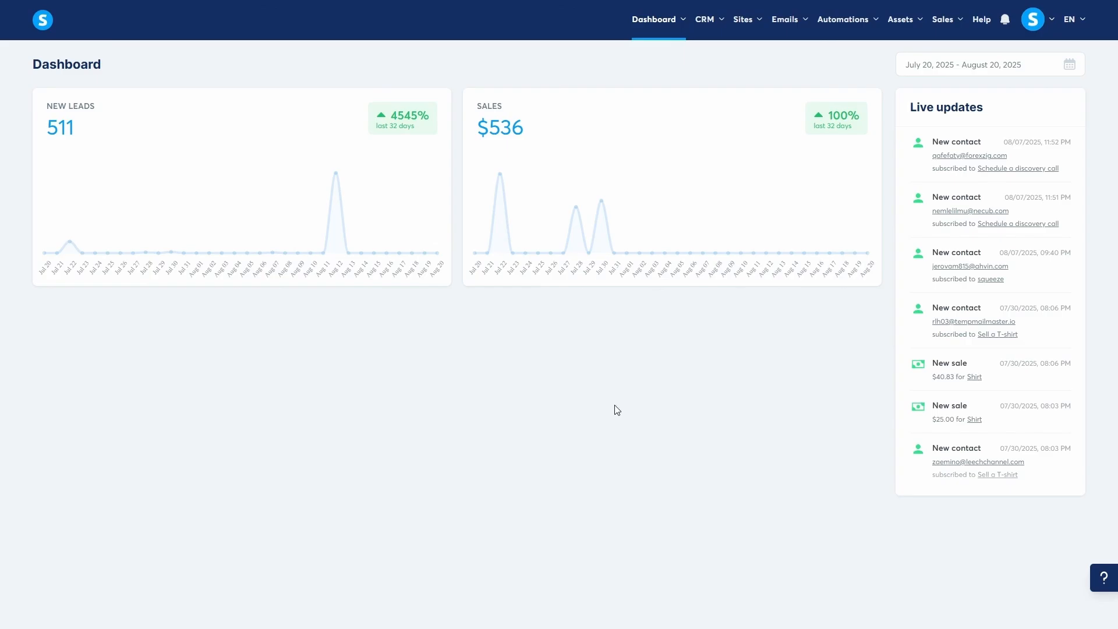
# Start a new CRM pipeline and name it "Main pipeline".
pyautogui.moveTo(713, 25)
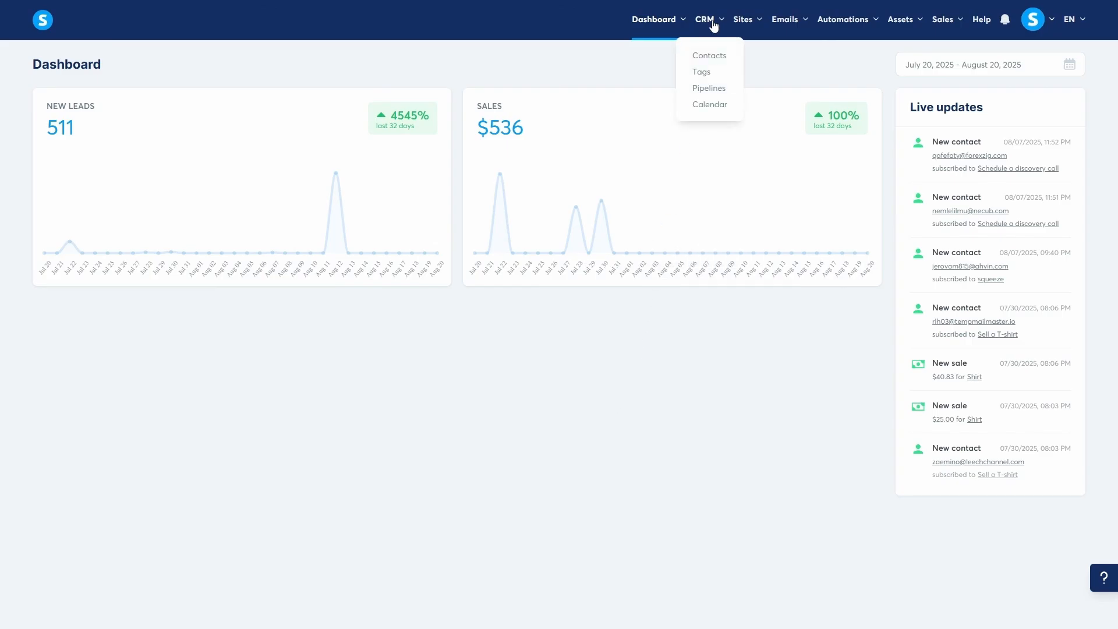
pyautogui.click(715, 93)
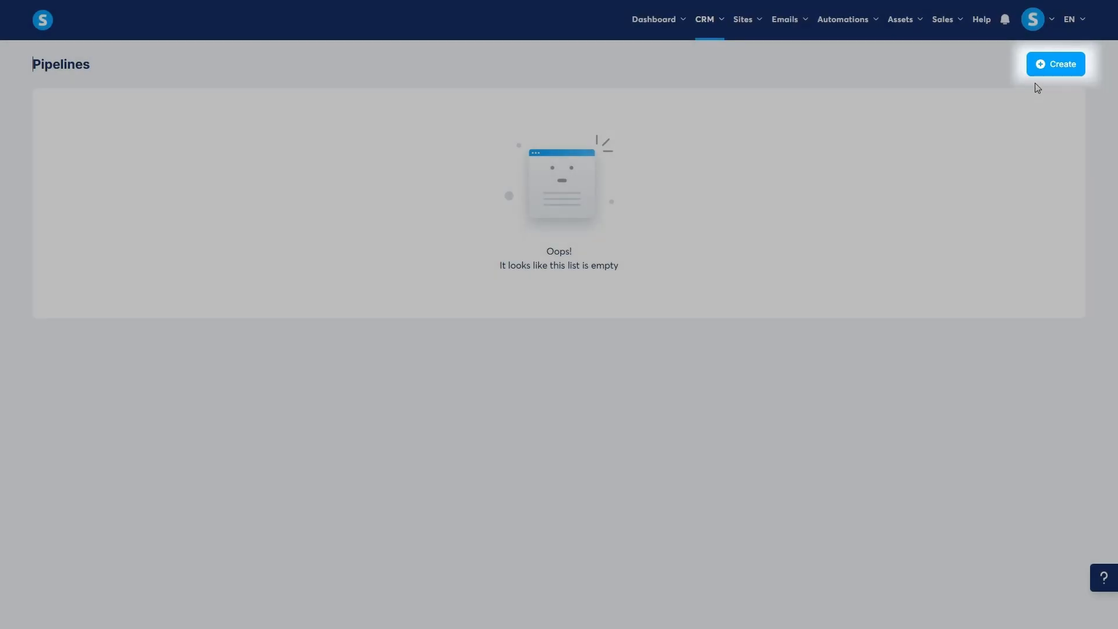
pyautogui.click(1044, 66)
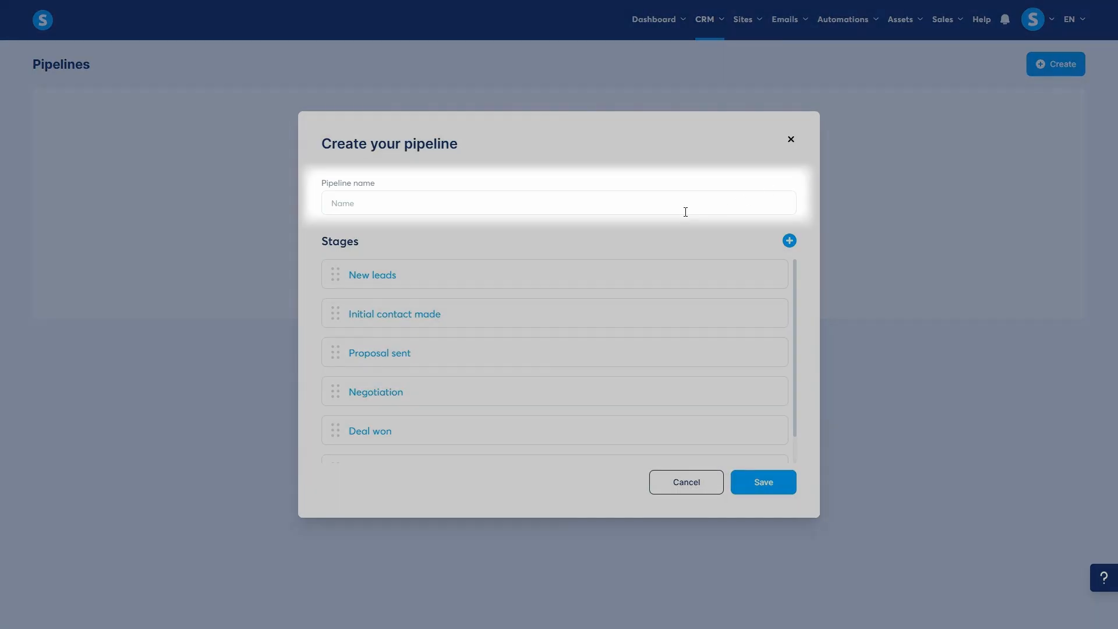
pyautogui.click(680, 207)
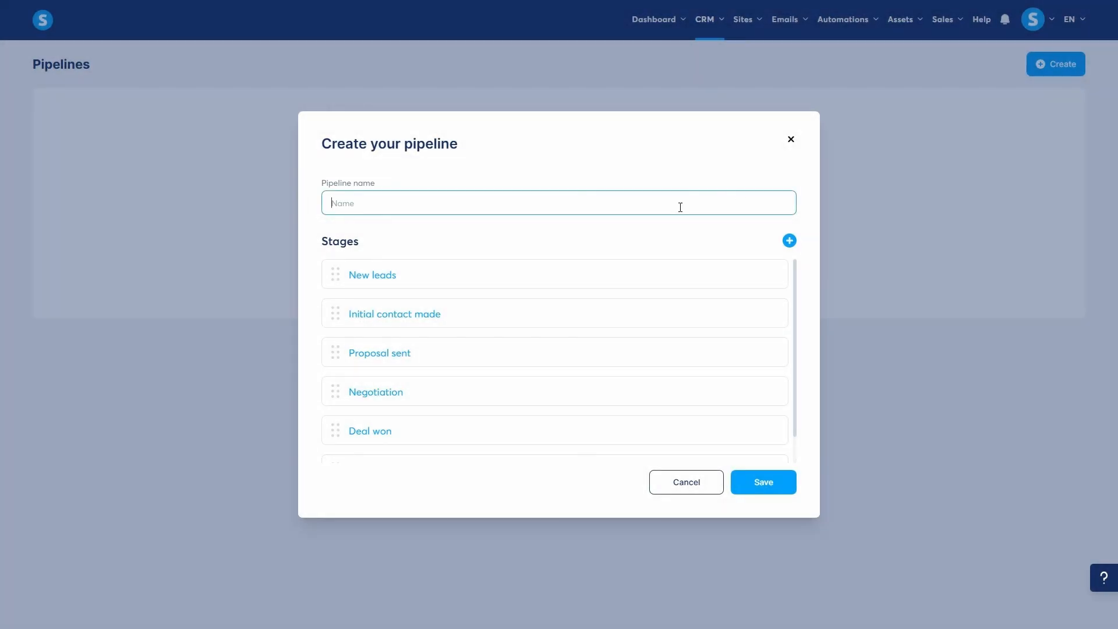
pyautogui.write('Main pipeline')
pyautogui.click(697, 240)
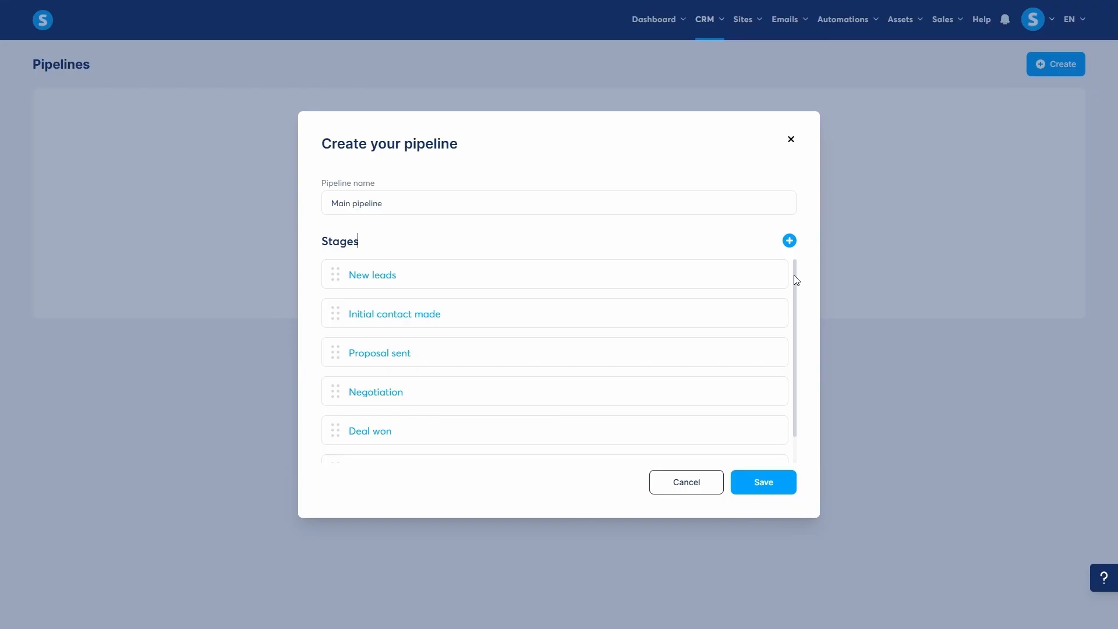
# Add a stage named "New deal" at the end of the pipeline's stages and save the pipeline.
pyautogui.scroll(-1, 796, 280)
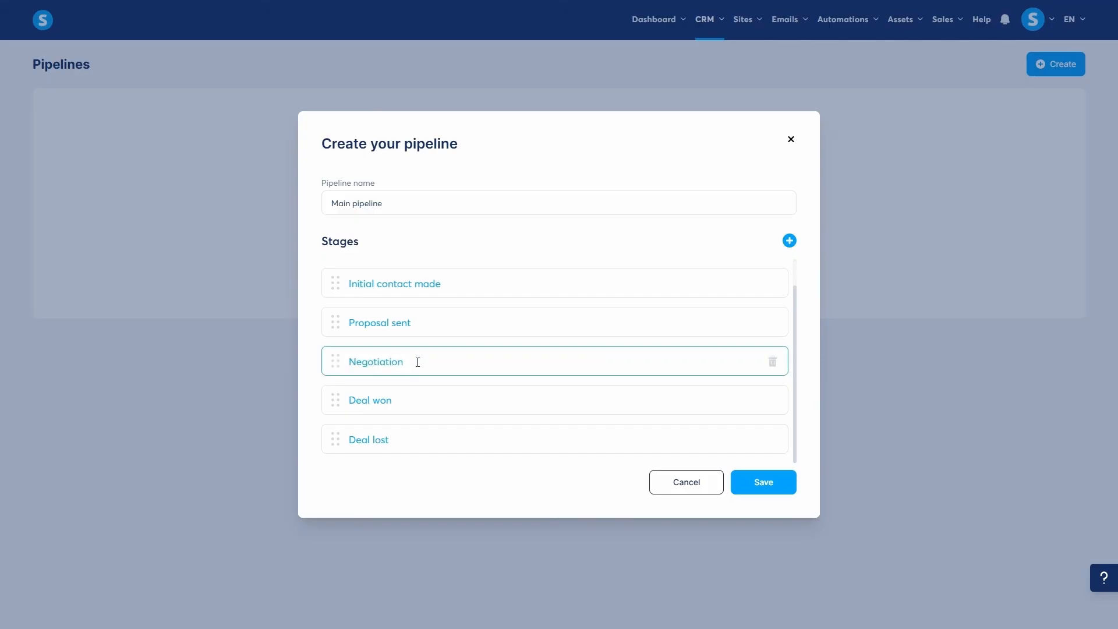
pyautogui.moveTo(336, 361)
pyautogui.mouseDown()
pyautogui.moveTo(334, 402)
pyautogui.moveTo(340, 364)
pyautogui.mouseUp()
pyautogui.click(790, 241)
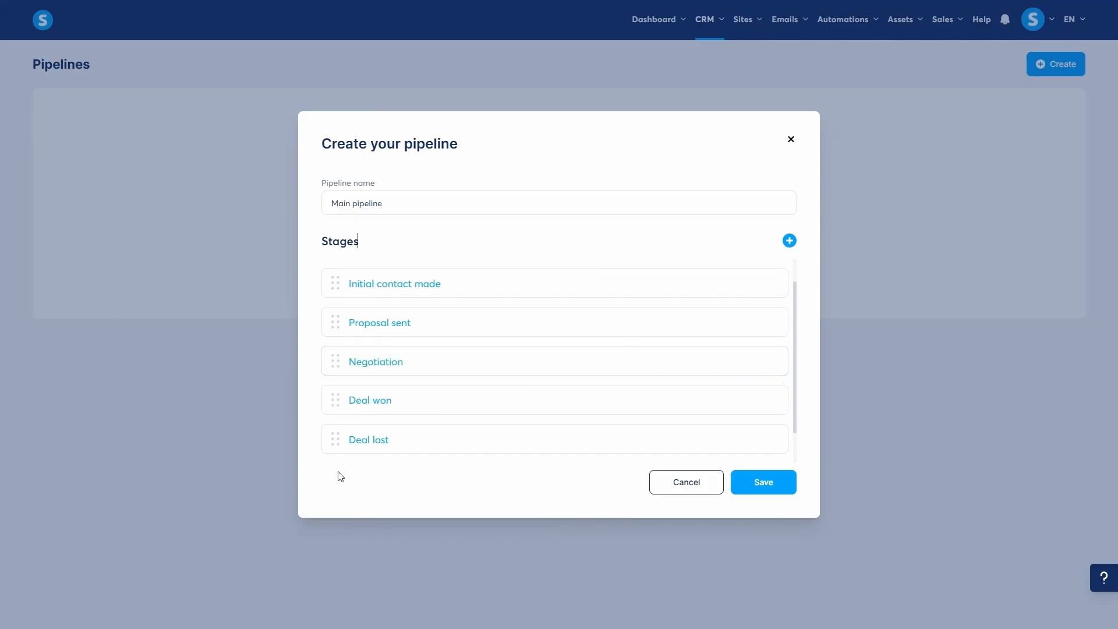
pyautogui.click(381, 438)
pyautogui.write('New deal')
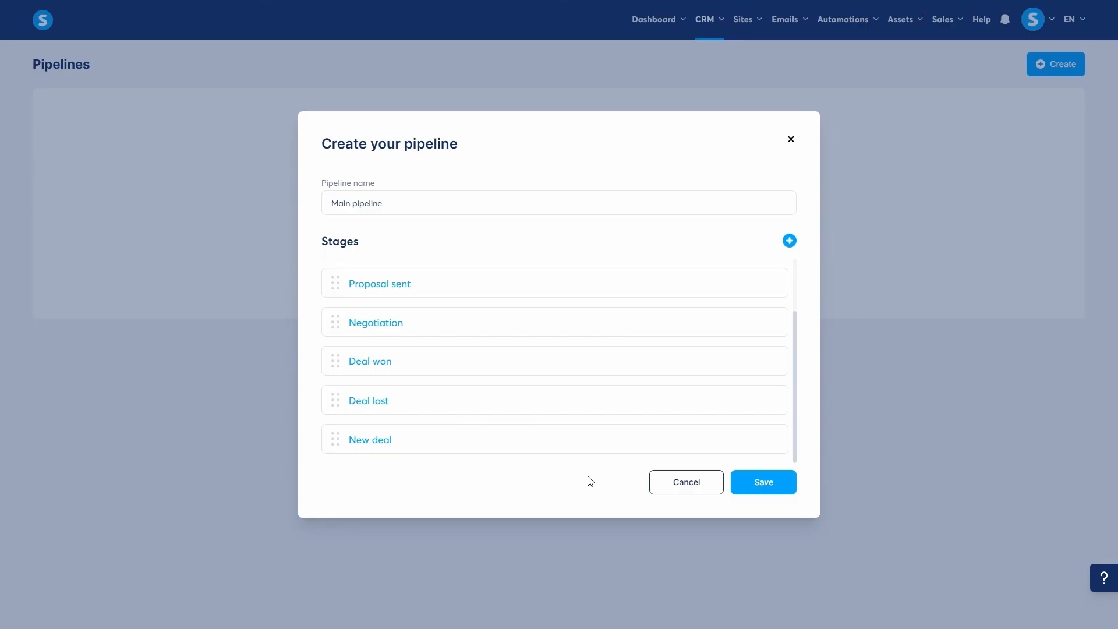
pyautogui.click(767, 483)
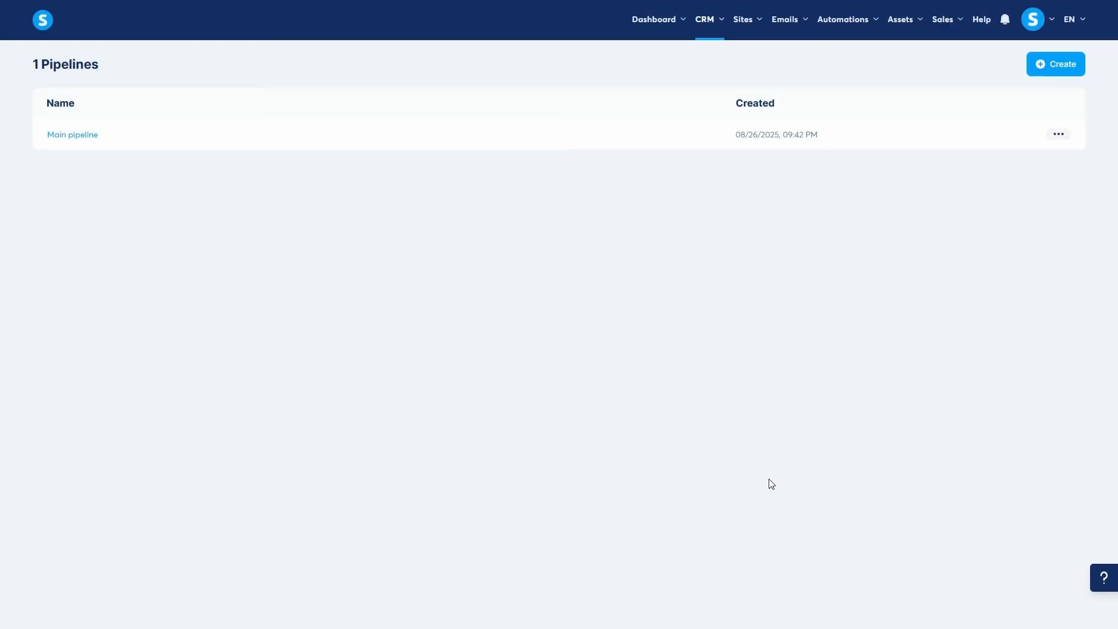
pyautogui.click(61, 135)
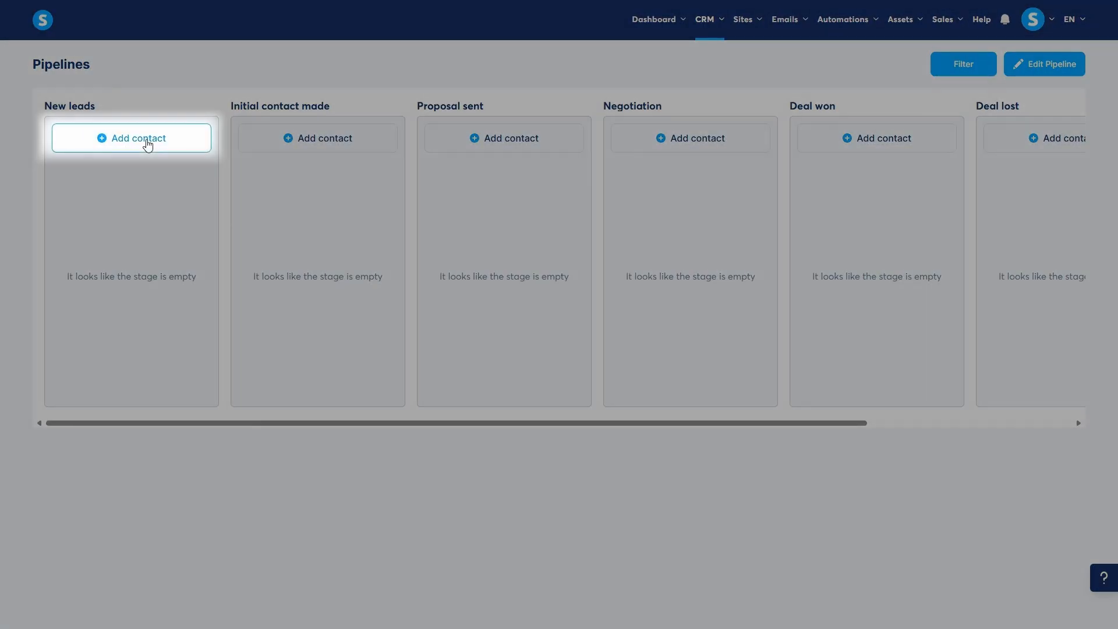
pyautogui.click(148, 145)
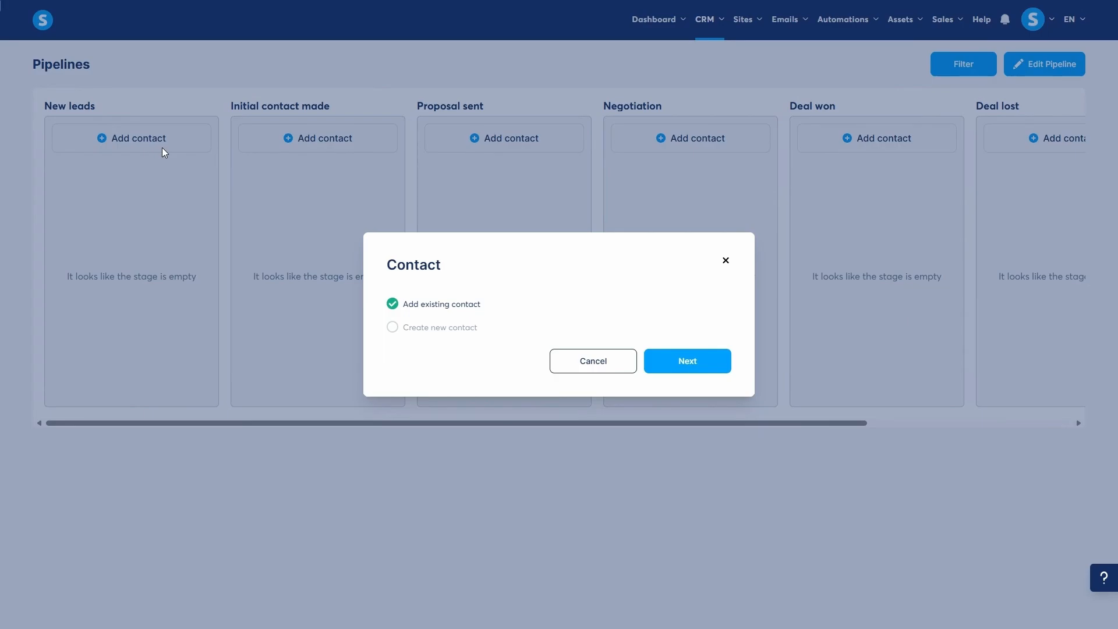
pyautogui.click(430, 328)
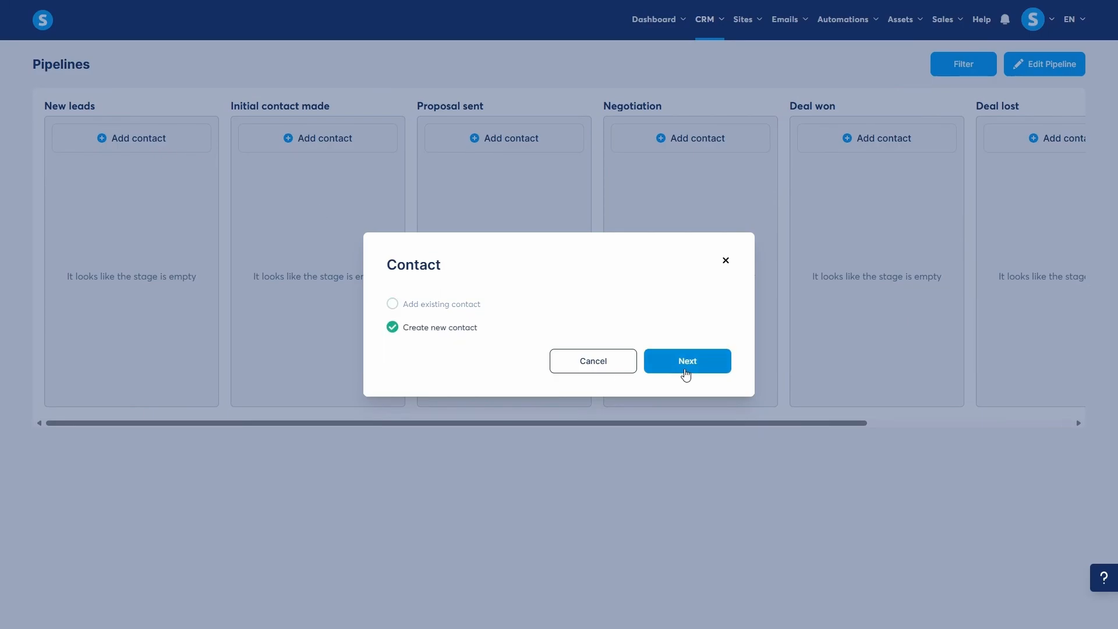
pyautogui.click(686, 372)
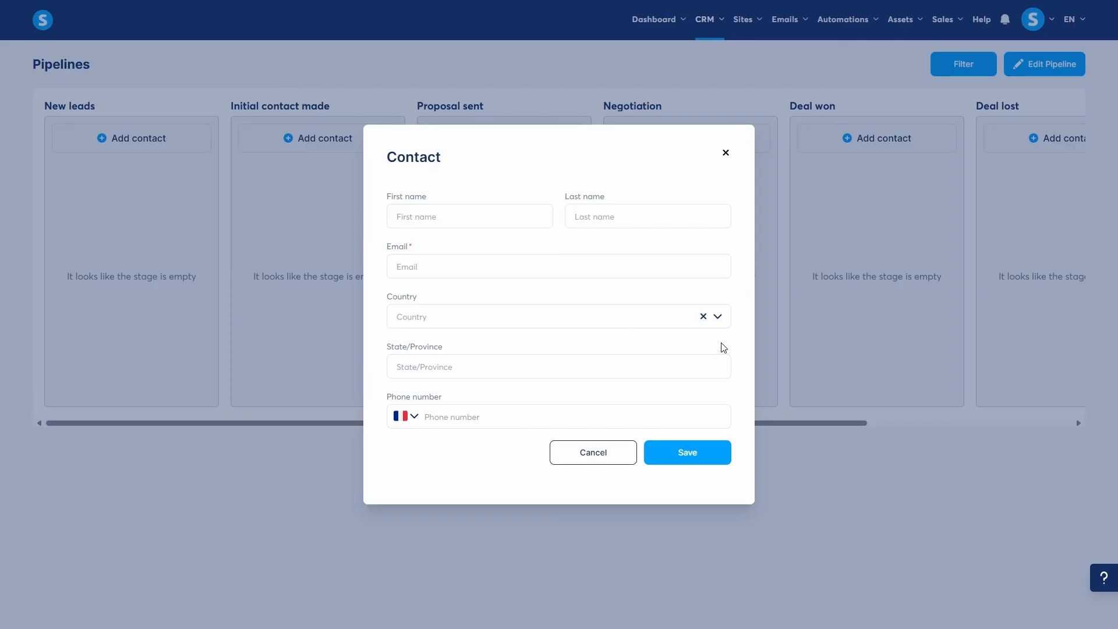
pyautogui.click(596, 457)
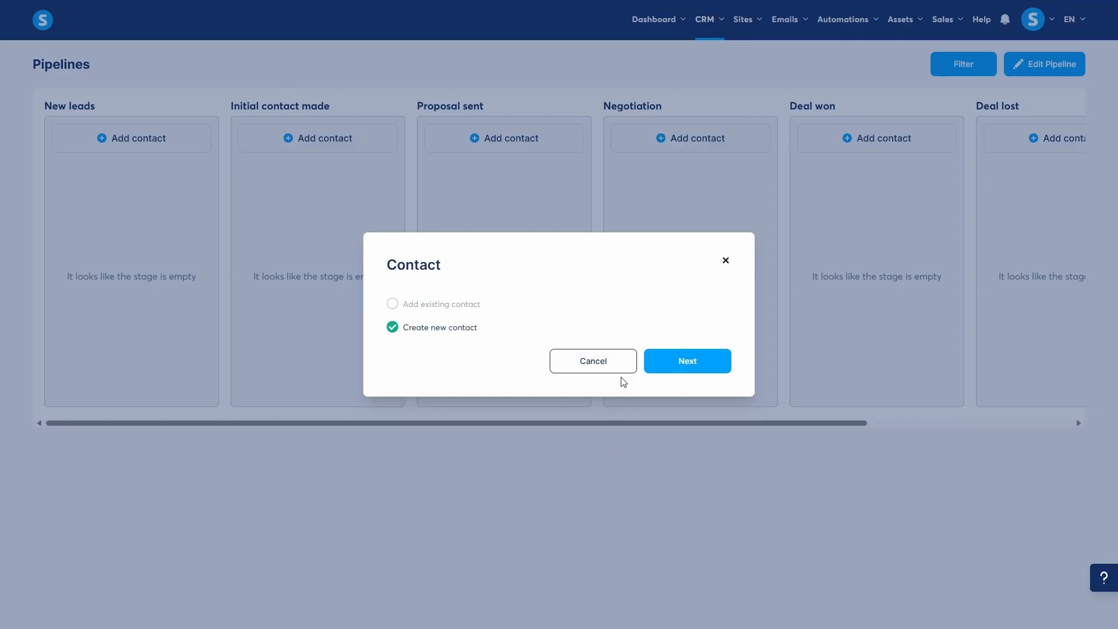
pyautogui.click(594, 361)
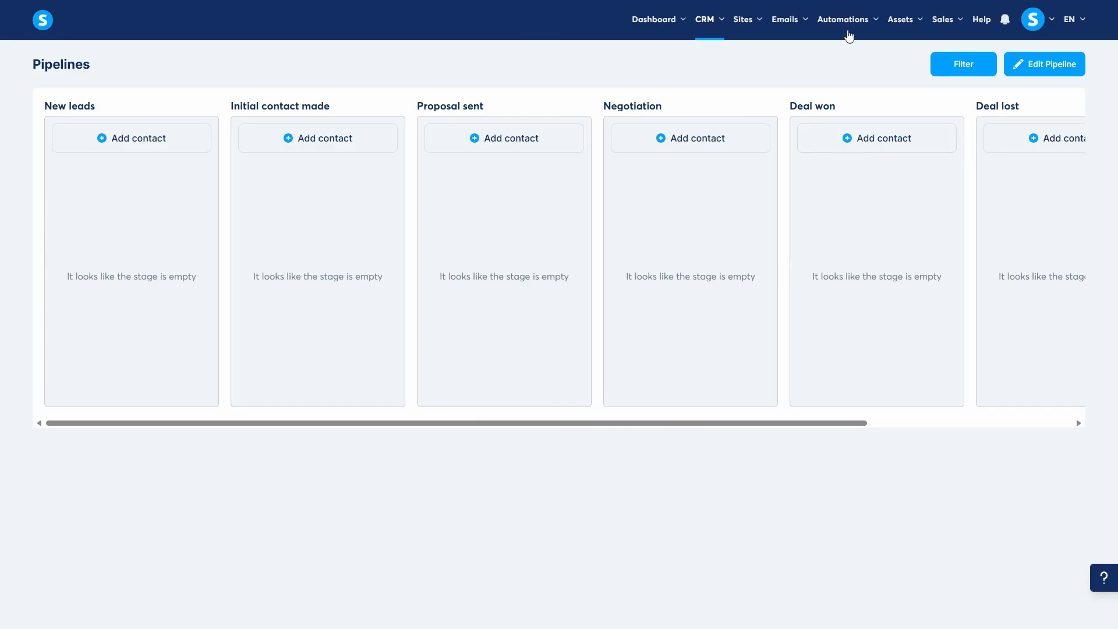
# Create an automation rule triggered by "Funnel step form subscribed" for the Lead magnet funnel's Opt-in page.
pyautogui.moveTo(848, 32)
pyautogui.click(843, 59)
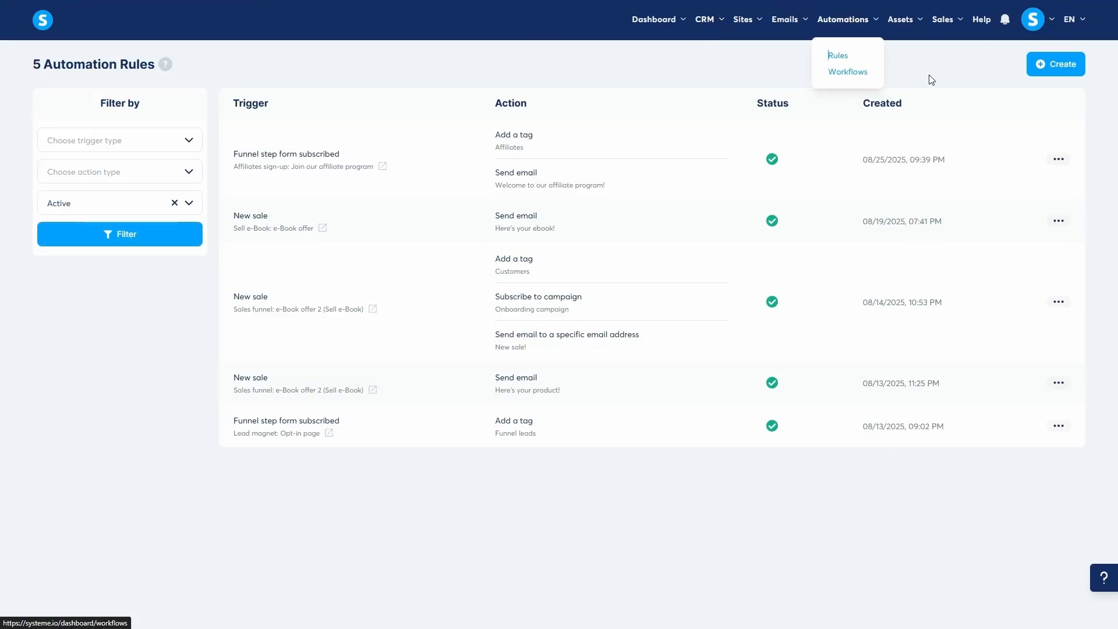
pyautogui.click(1048, 72)
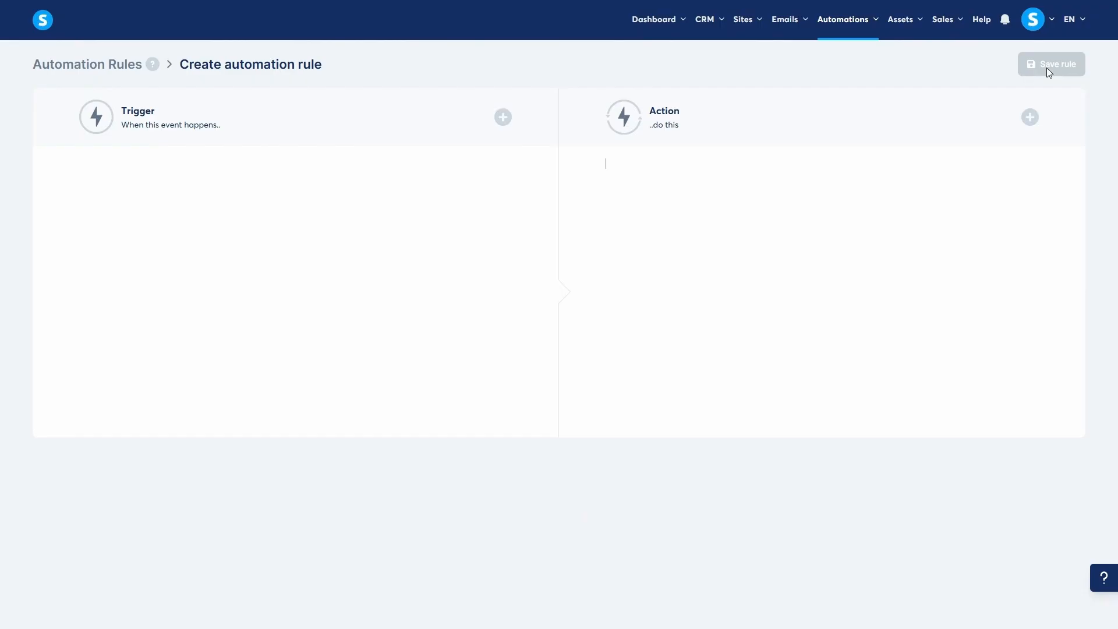
pyautogui.click(503, 117)
pyautogui.click(486, 213)
pyautogui.click(462, 221)
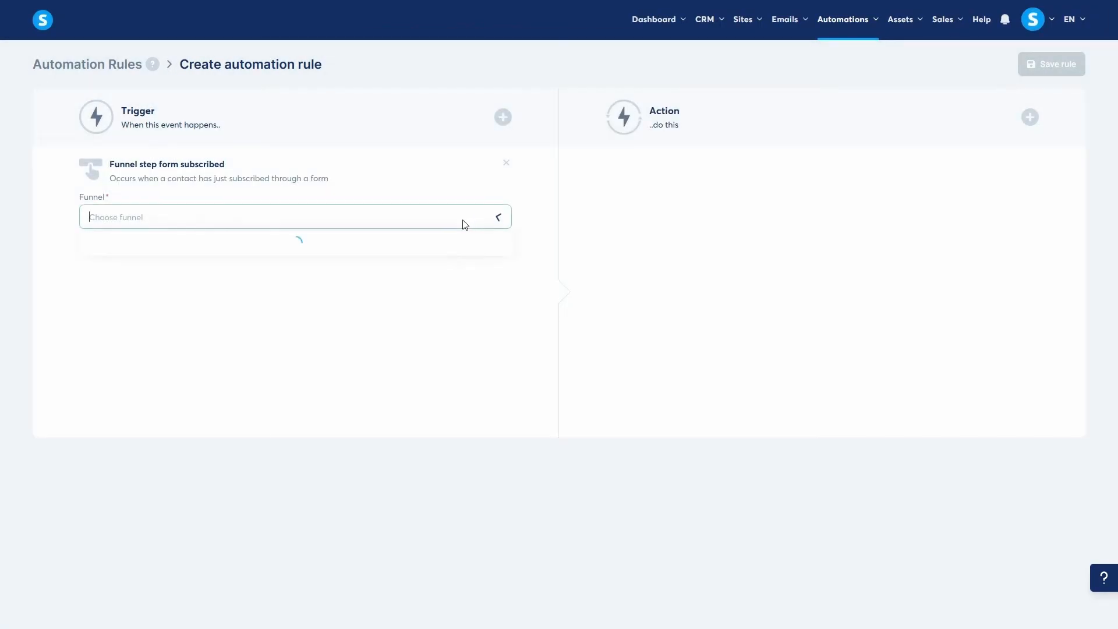
pyautogui.click(175, 276)
pyautogui.click(142, 261)
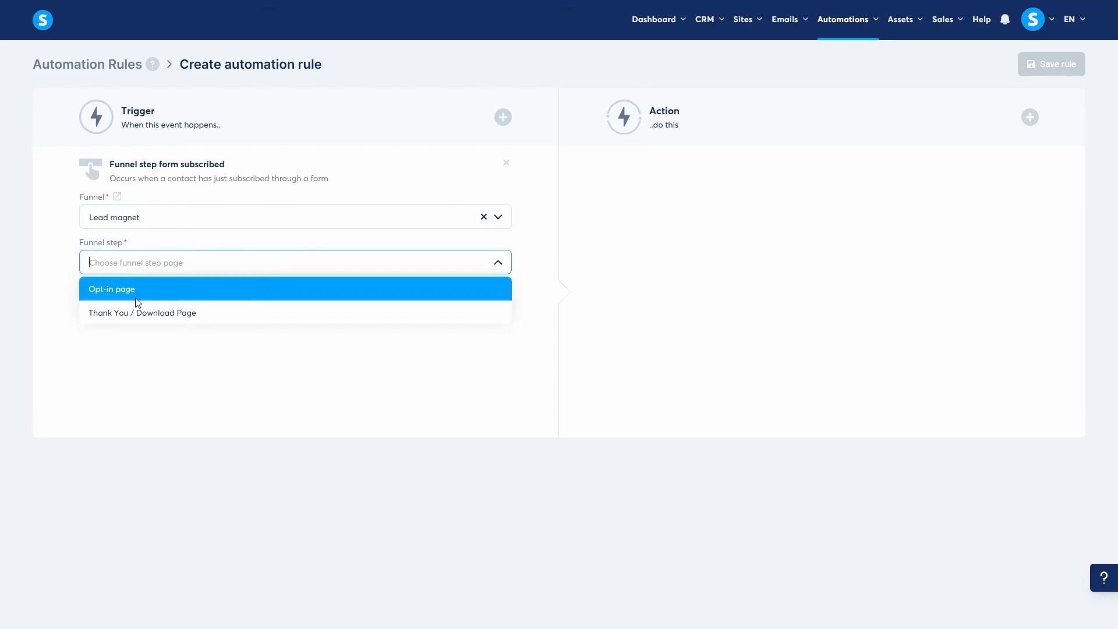
pyautogui.click(134, 288)
# Add the action "Add to a pipeline stage" with Main pipeline and the New leads stage, and save the rule.
pyautogui.click(1028, 117)
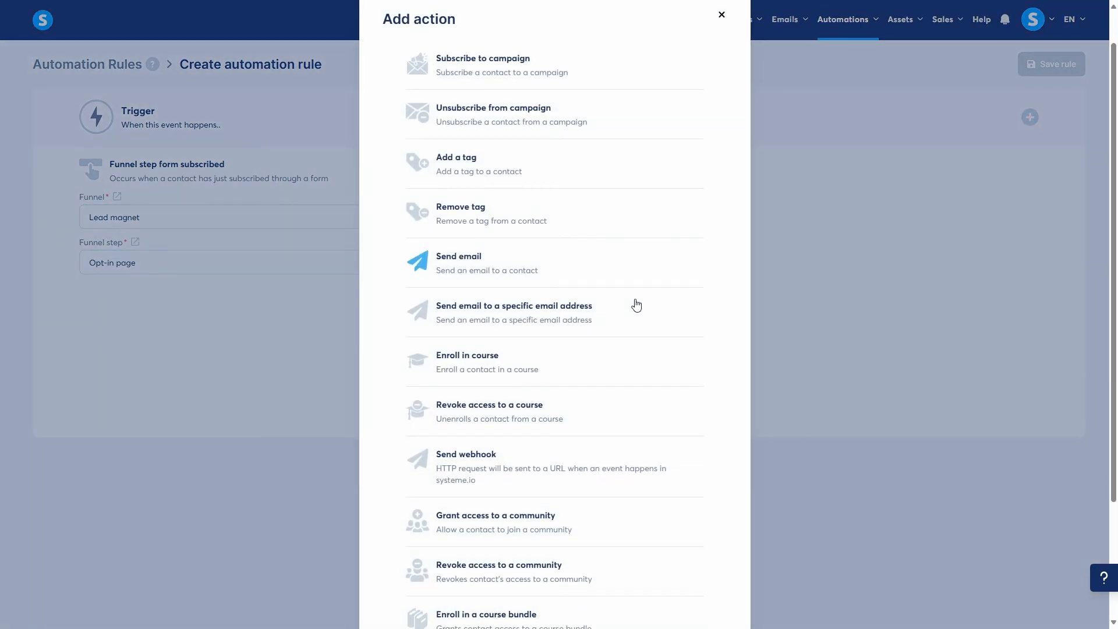
pyautogui.scroll(-3, 634, 304)
pyautogui.click(491, 560)
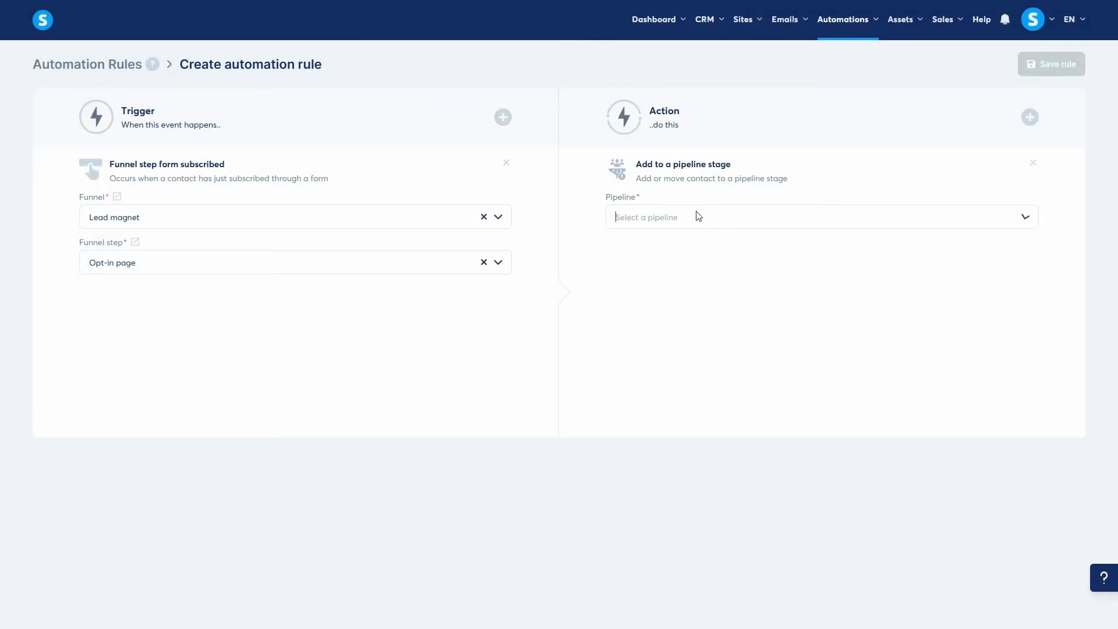
pyautogui.click(699, 217)
pyautogui.click(682, 235)
pyautogui.click(675, 260)
pyautogui.click(665, 283)
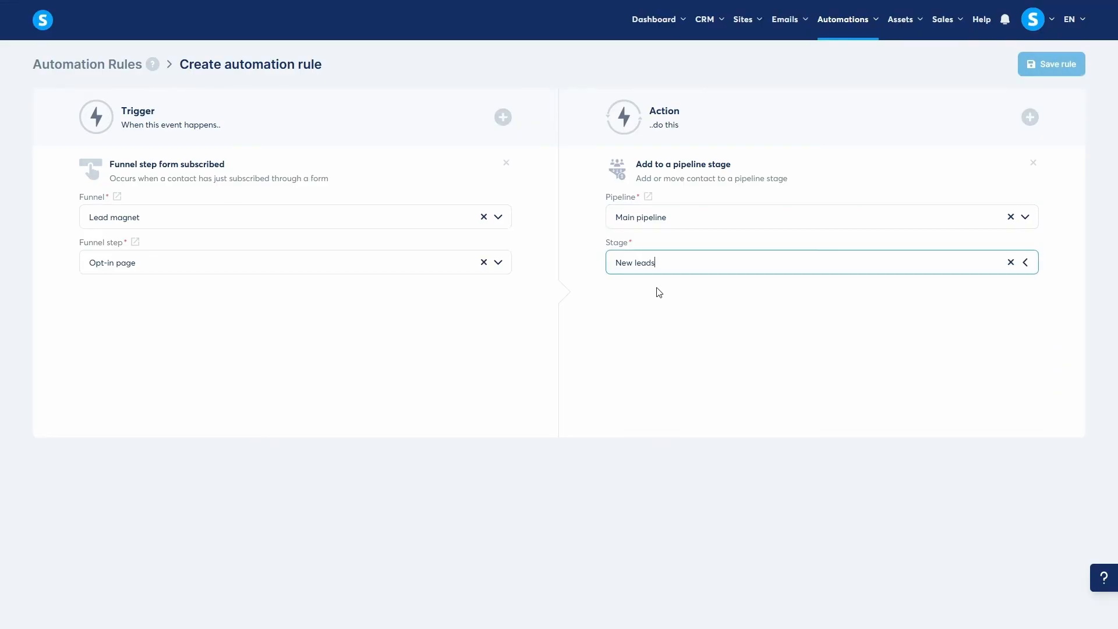
pyautogui.click(1030, 68)
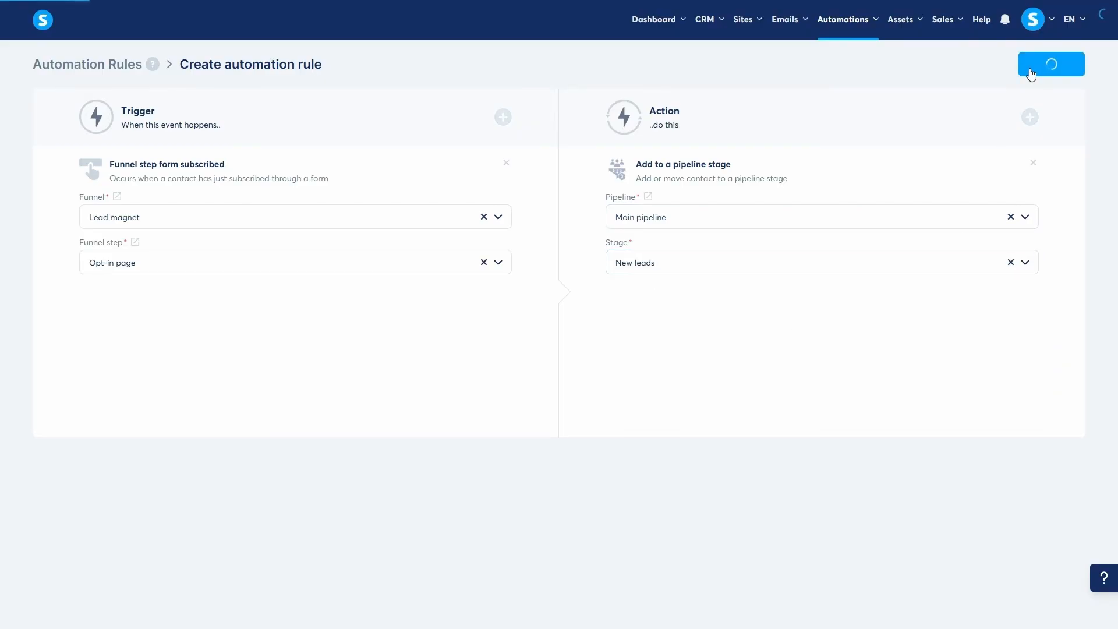
# Create another automation rule triggered by "New sale" for the "Sell a physical product" funnel's "Sell a T-shirt" step.
pyautogui.click(1046, 66)
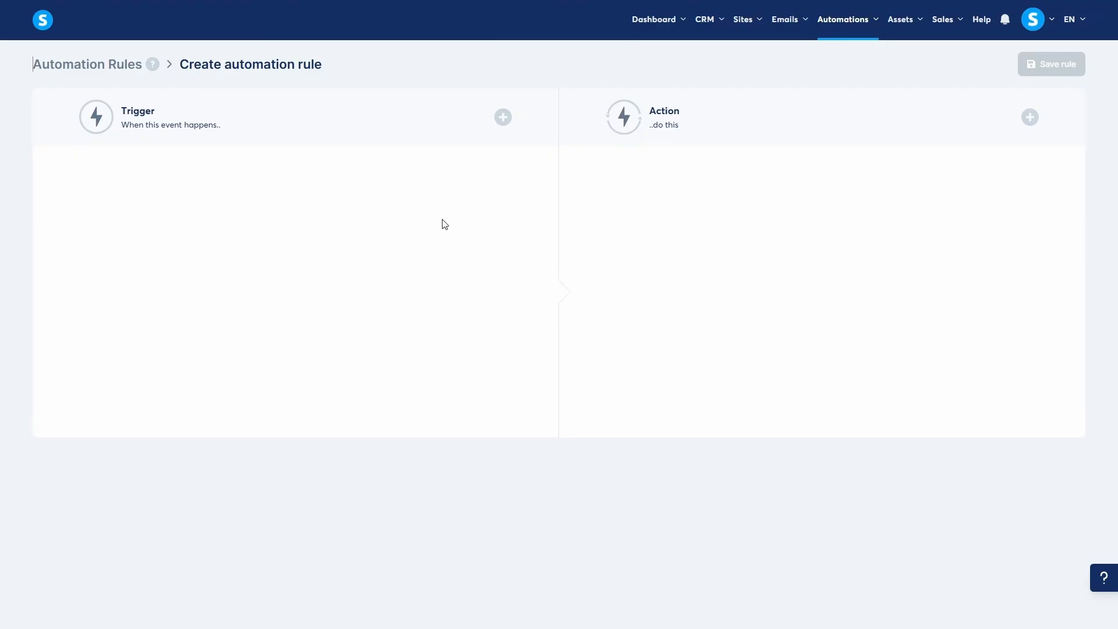
pyautogui.click(503, 117)
pyautogui.scroll(-3, 554, 325)
pyautogui.scroll(-2, 554, 325)
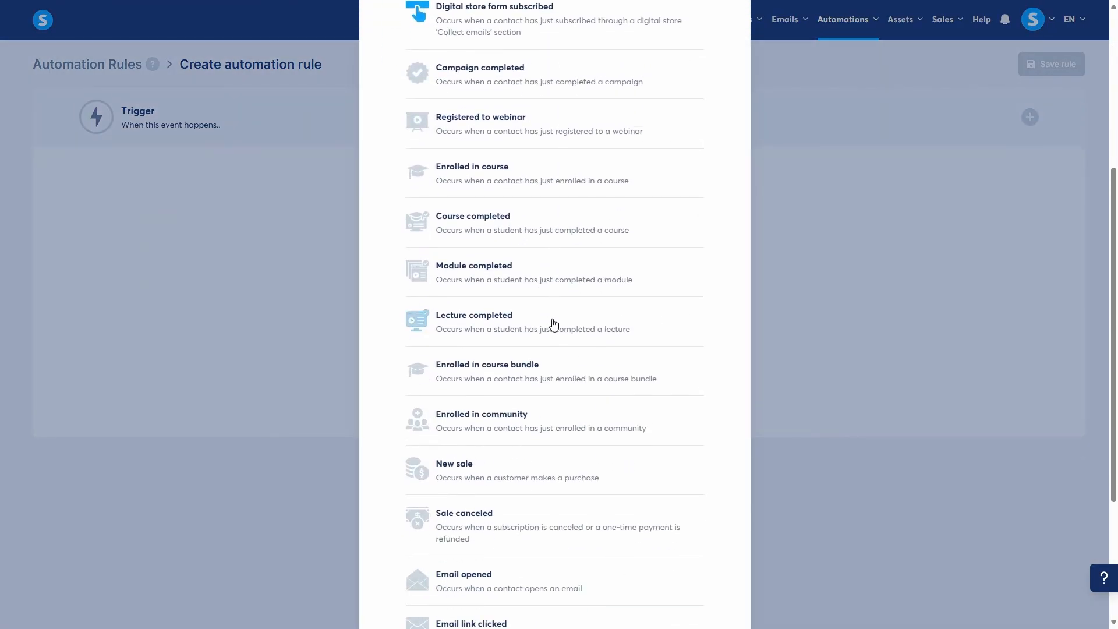
pyautogui.click(531, 470)
pyautogui.click(370, 226)
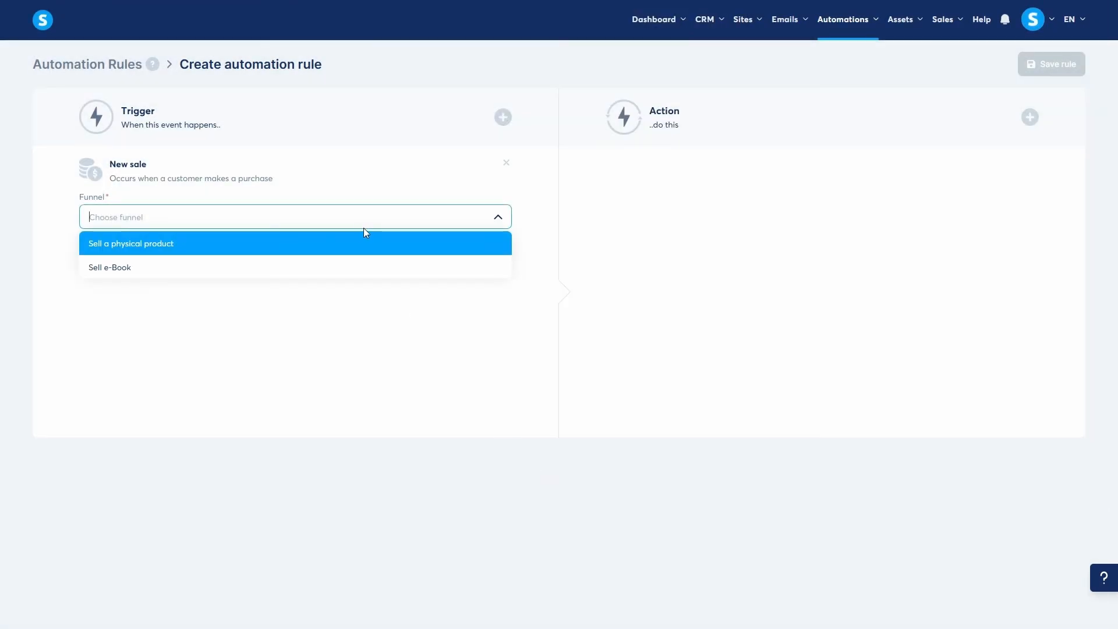
pyautogui.click(347, 242)
pyautogui.click(337, 264)
pyautogui.click(306, 290)
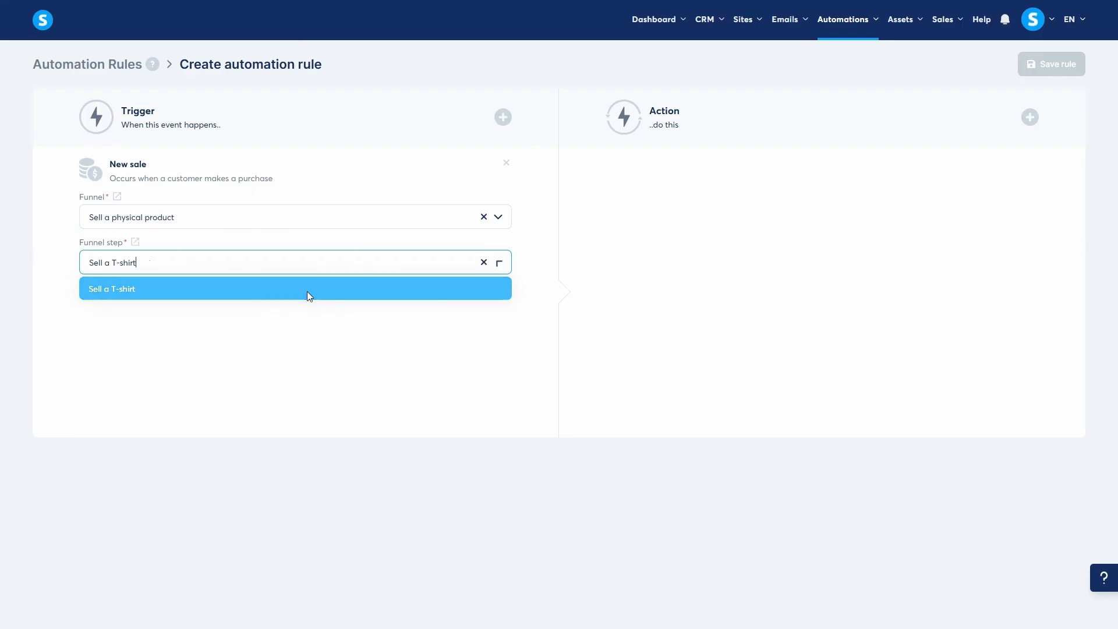
# Make the new-sale rule add contacts to Main pipeline's Deal won stage, and save the rule.
pyautogui.click(1029, 117)
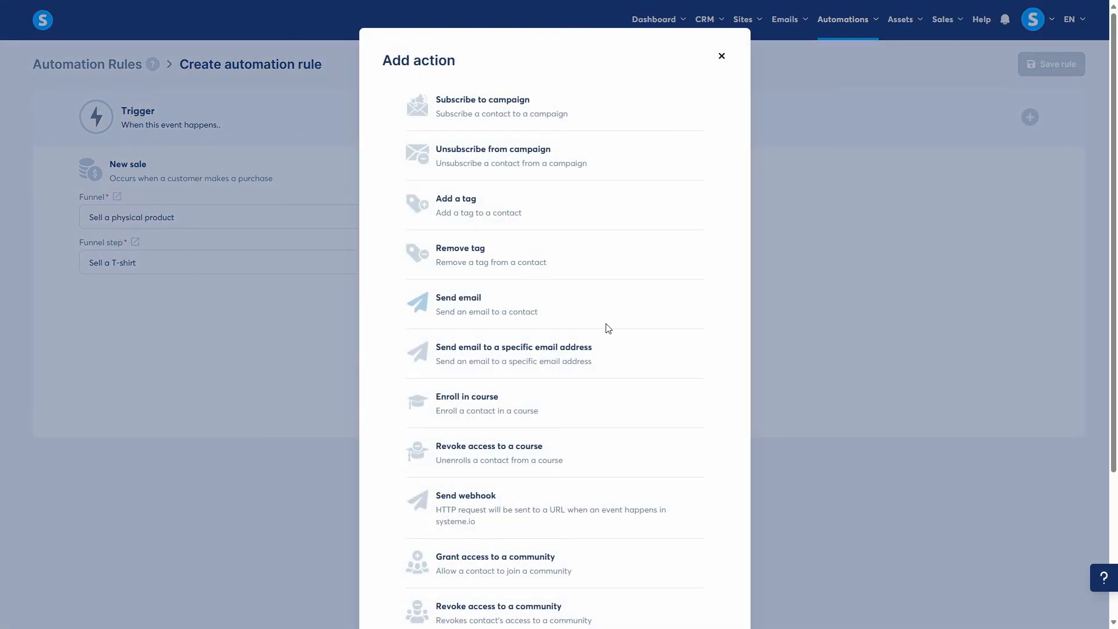
pyautogui.scroll(-3, 599, 349)
pyautogui.click(523, 569)
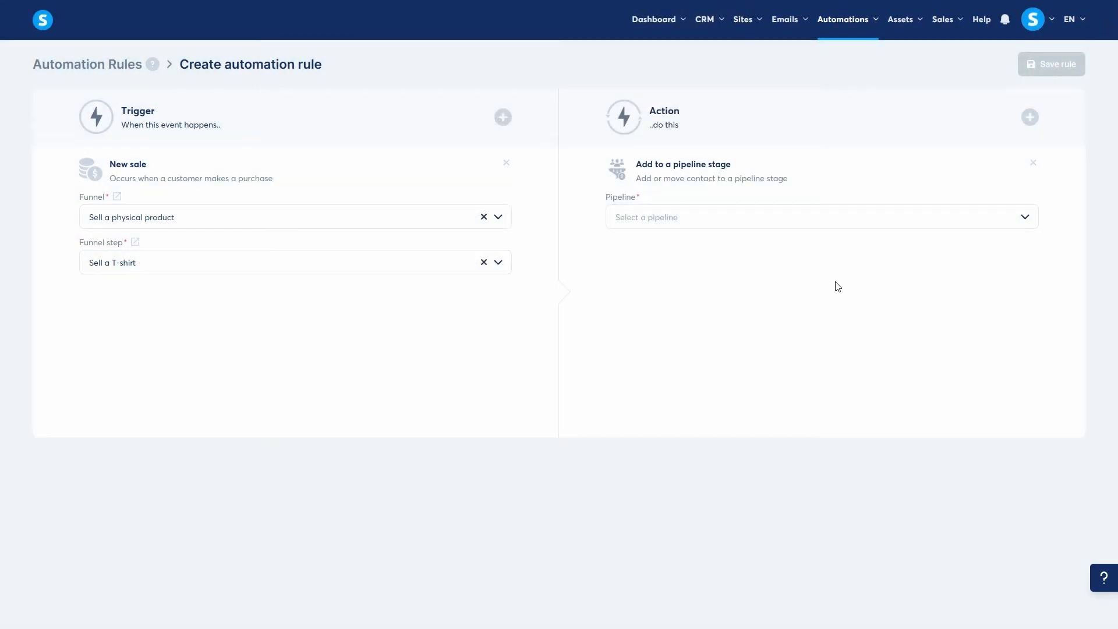
pyautogui.click(751, 214)
pyautogui.click(698, 252)
pyautogui.click(691, 262)
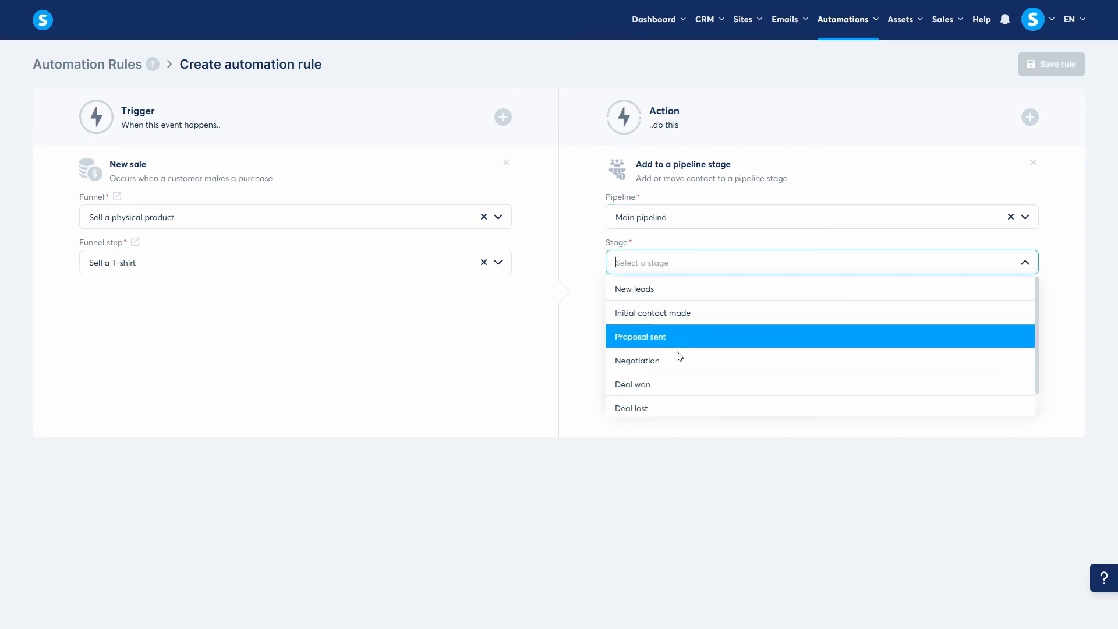
pyautogui.click(671, 379)
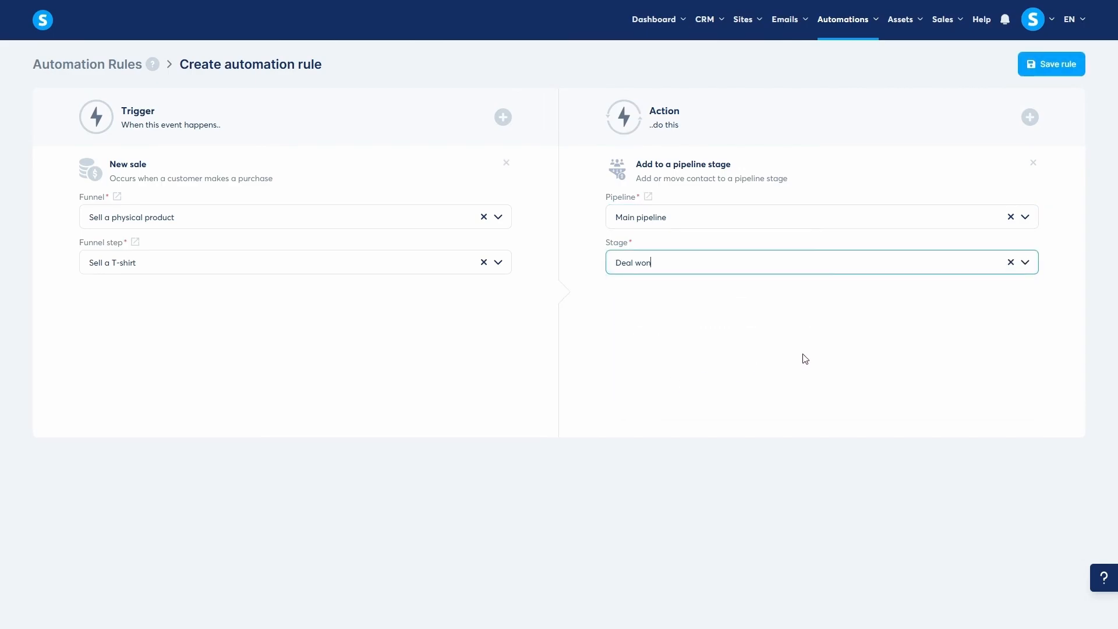
pyautogui.click(1032, 63)
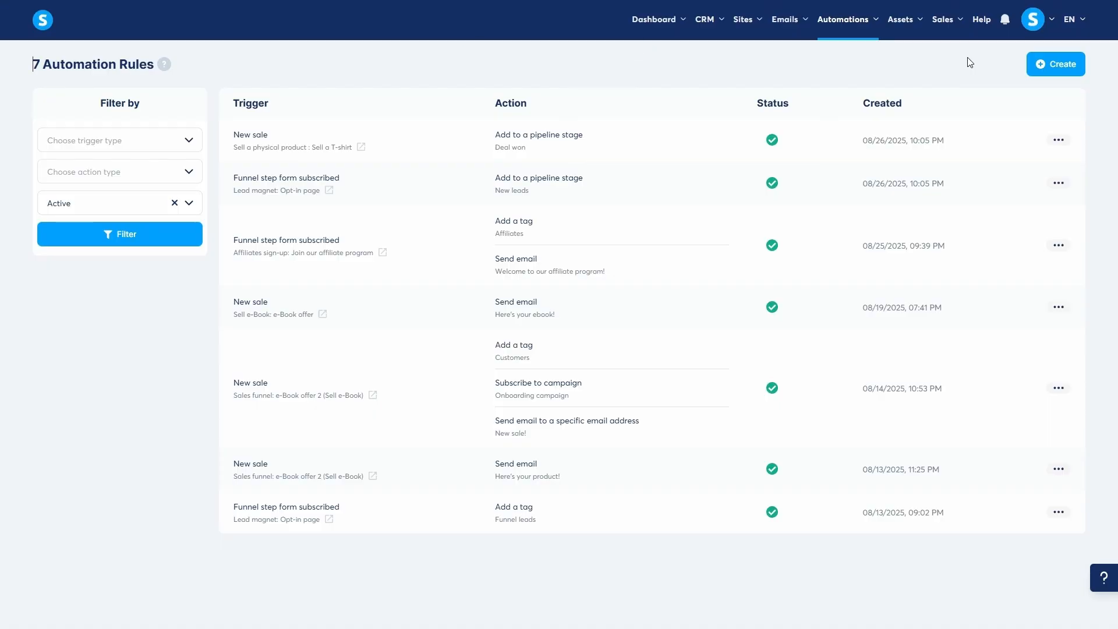
# Open the Main pipeline board from the CRM's pipelines to view the contacts in each stage.
pyautogui.moveTo(713, 18)
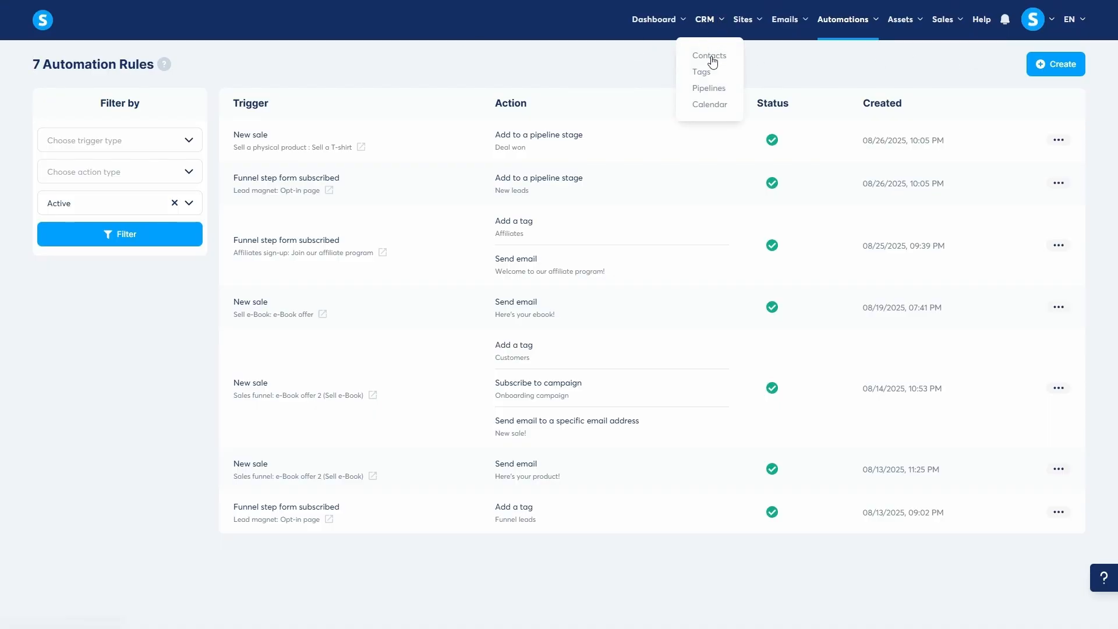
pyautogui.click(712, 90)
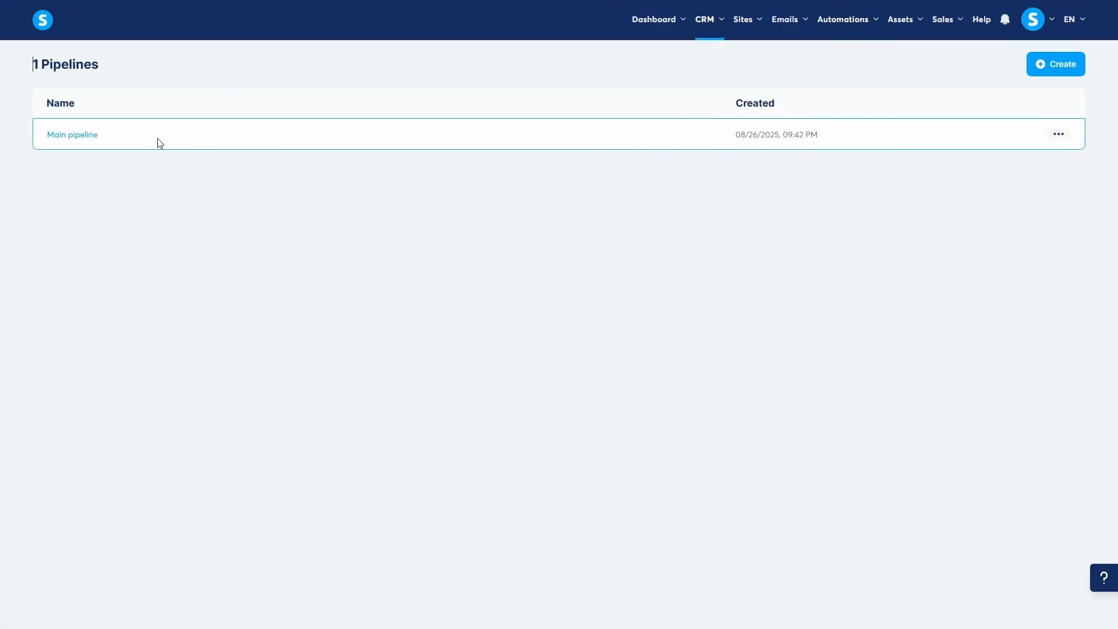
pyautogui.click(77, 139)
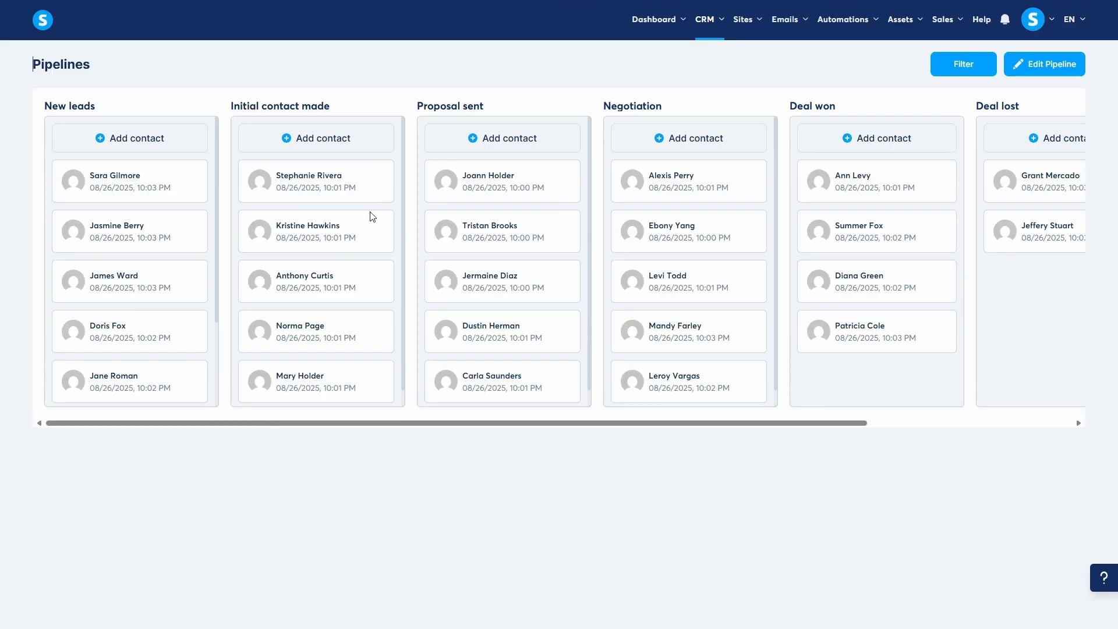
# Look through all stages of the Main pipeline board, from New leads to New deal, and the contacts listed in them.
pyautogui.hscroll(2, 469, 249)
pyautogui.hscroll(8, 469, 250)
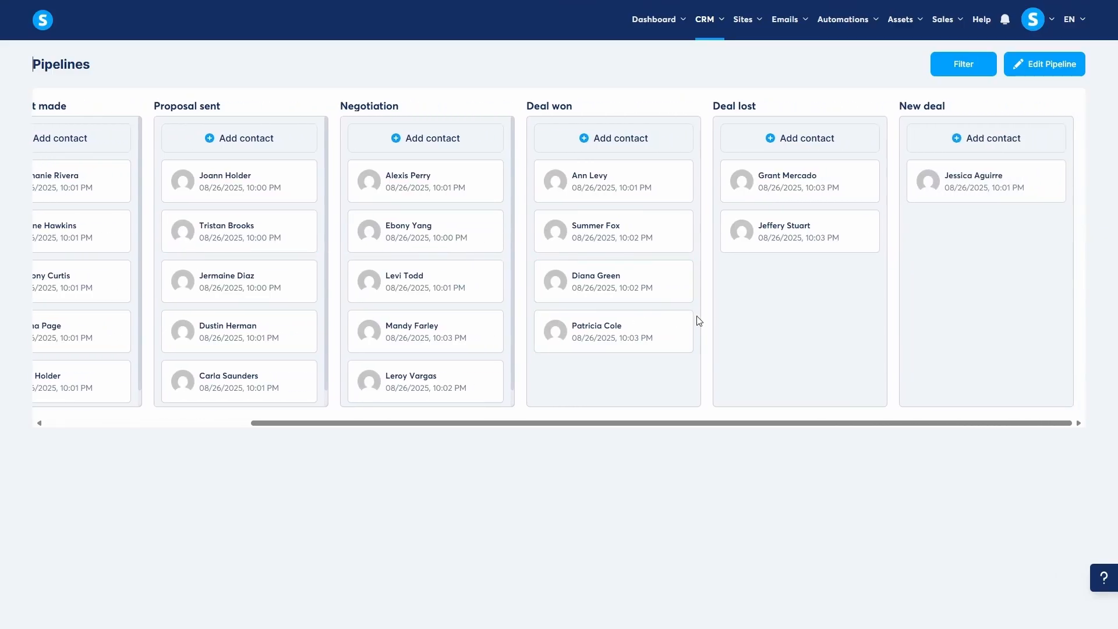
pyautogui.hscroll(-6, 749, 314)
pyautogui.hscroll(-4, 749, 314)
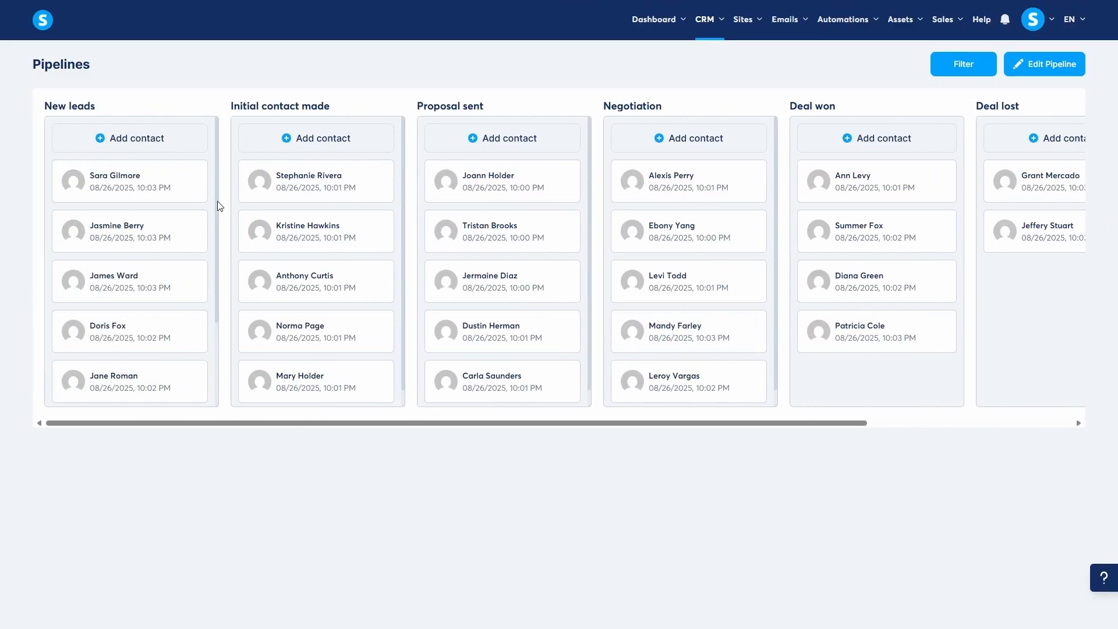
pyautogui.scroll(-1, 314, 222)
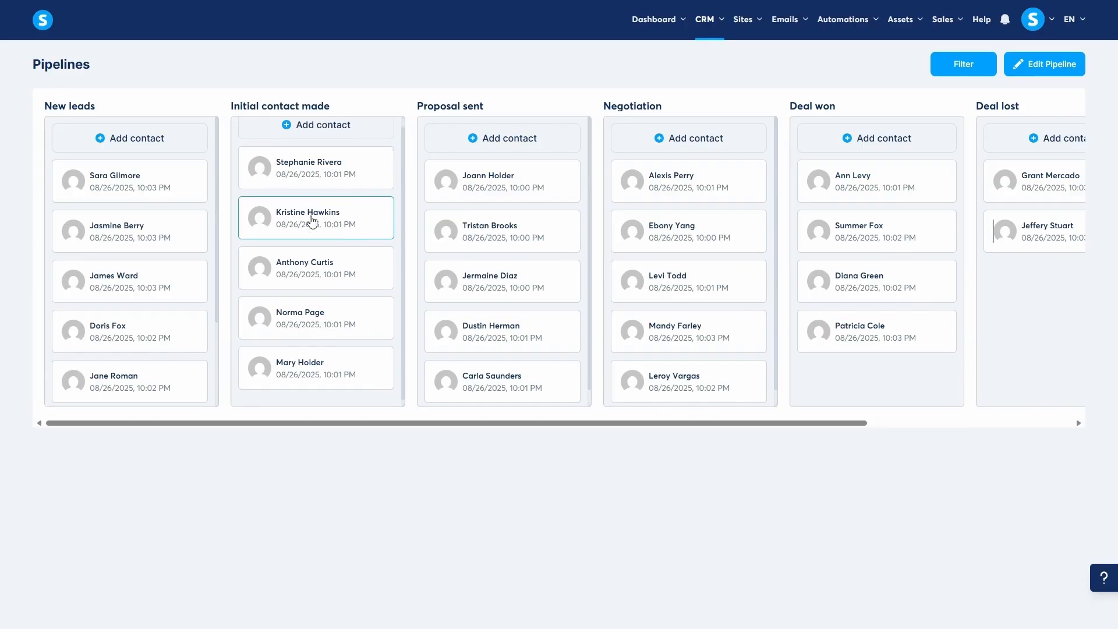
pyautogui.scroll(1, 313, 222)
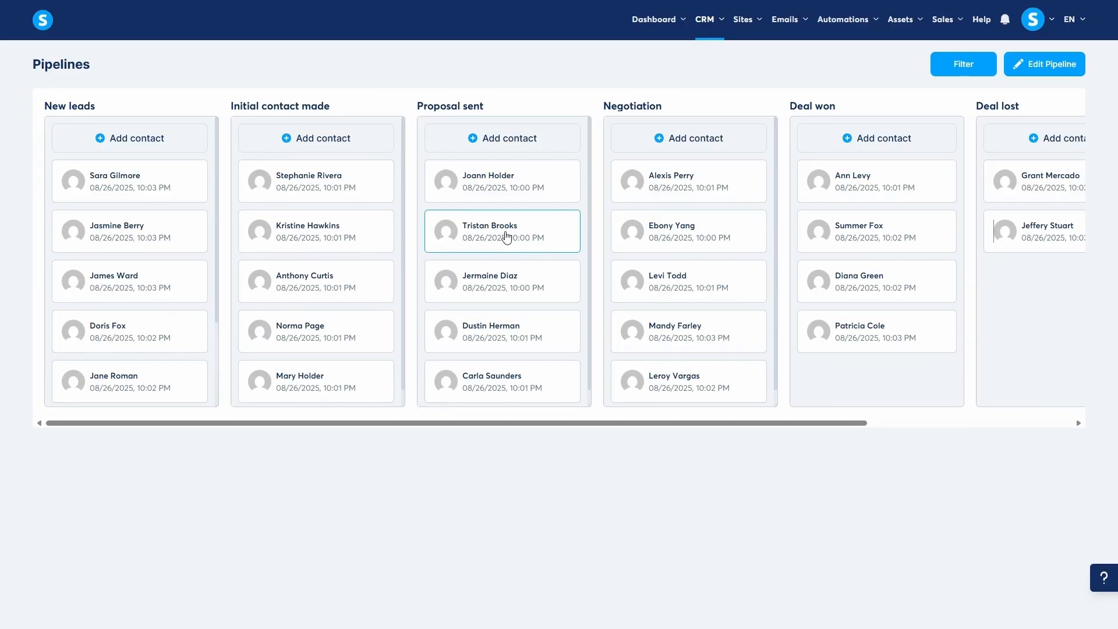
# Move the first contact of the Initial contact made stage to the top of the Proposal sent stage.
pyautogui.hscroll(2, 507, 237)
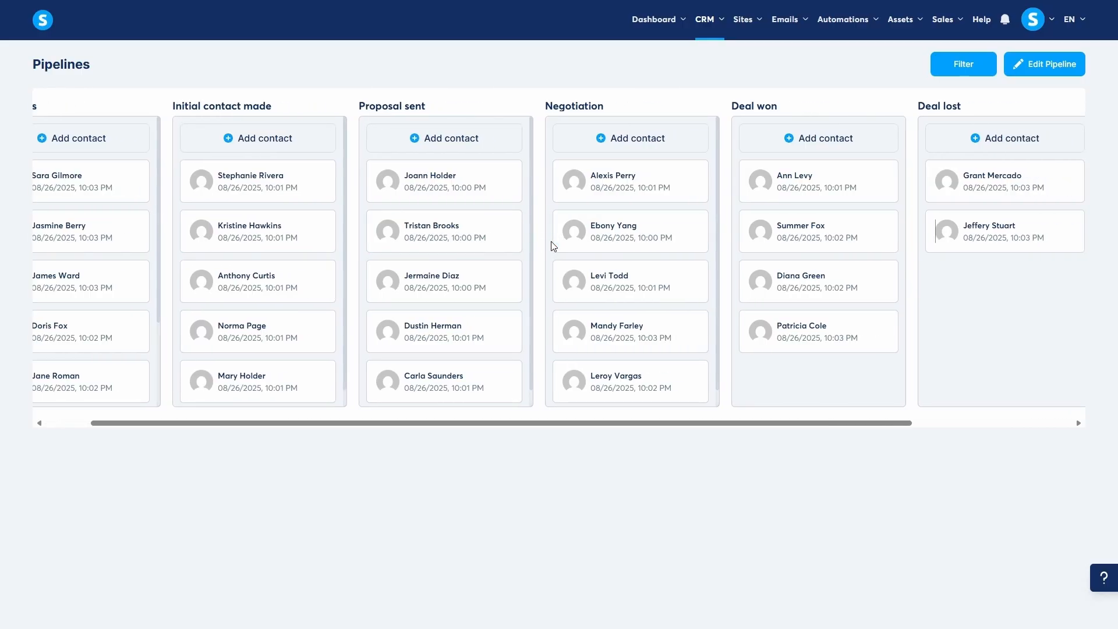
pyautogui.moveTo(274, 185); pyautogui.dragTo(392, 240)
pyautogui.hscroll(-4, 407, 251)
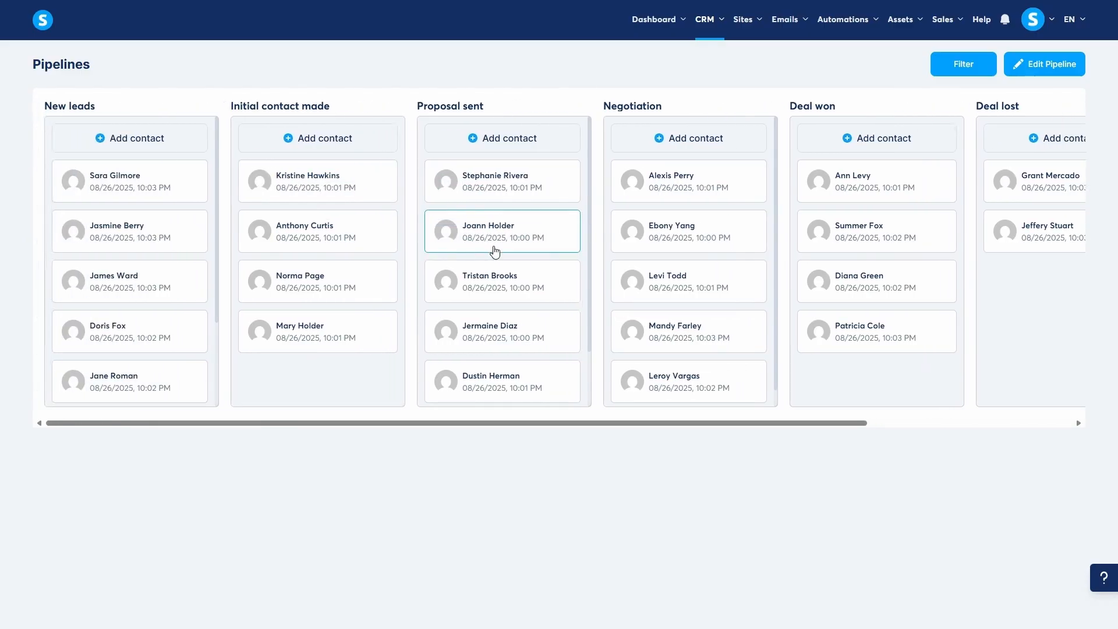
# Add and save a note reading "Note" for the first contact in the Proposal sent stage.
pyautogui.click(505, 186)
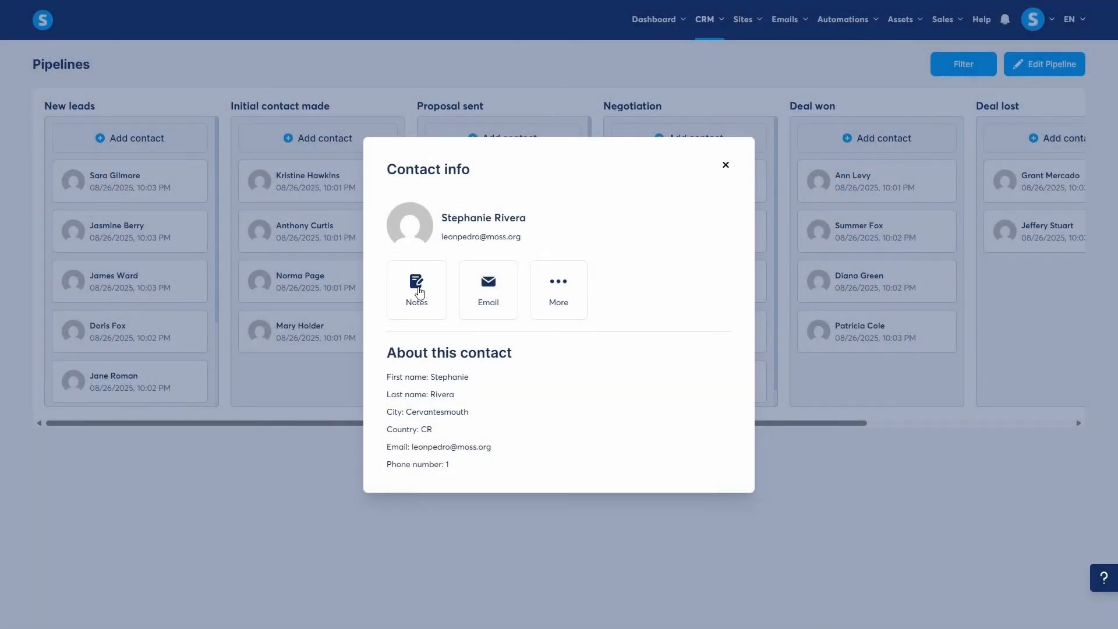
pyautogui.click(417, 285)
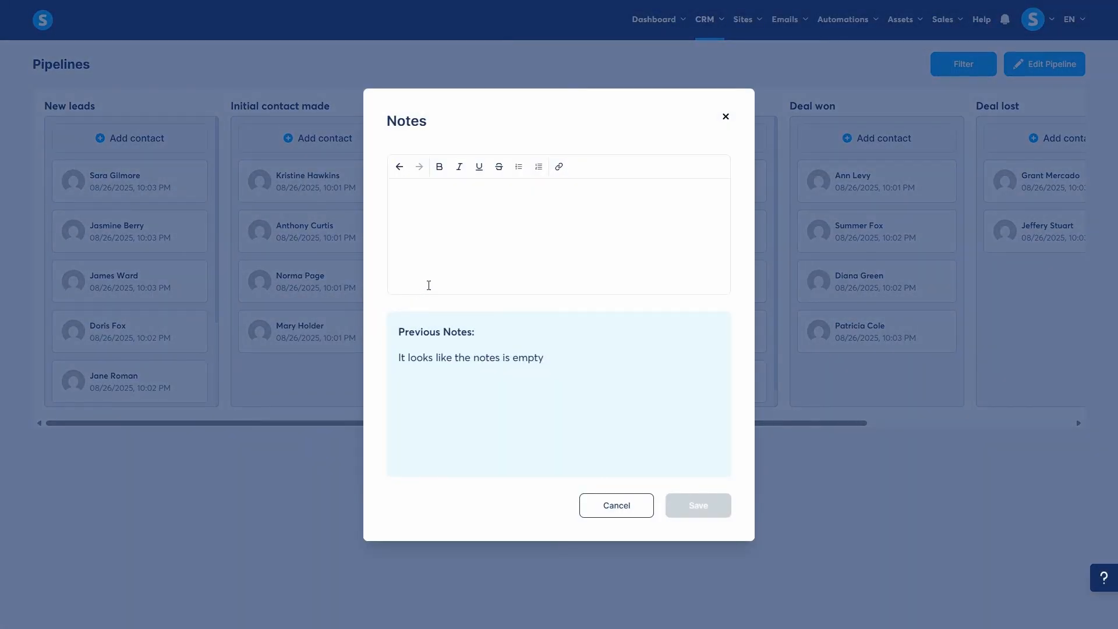
pyautogui.click(518, 245)
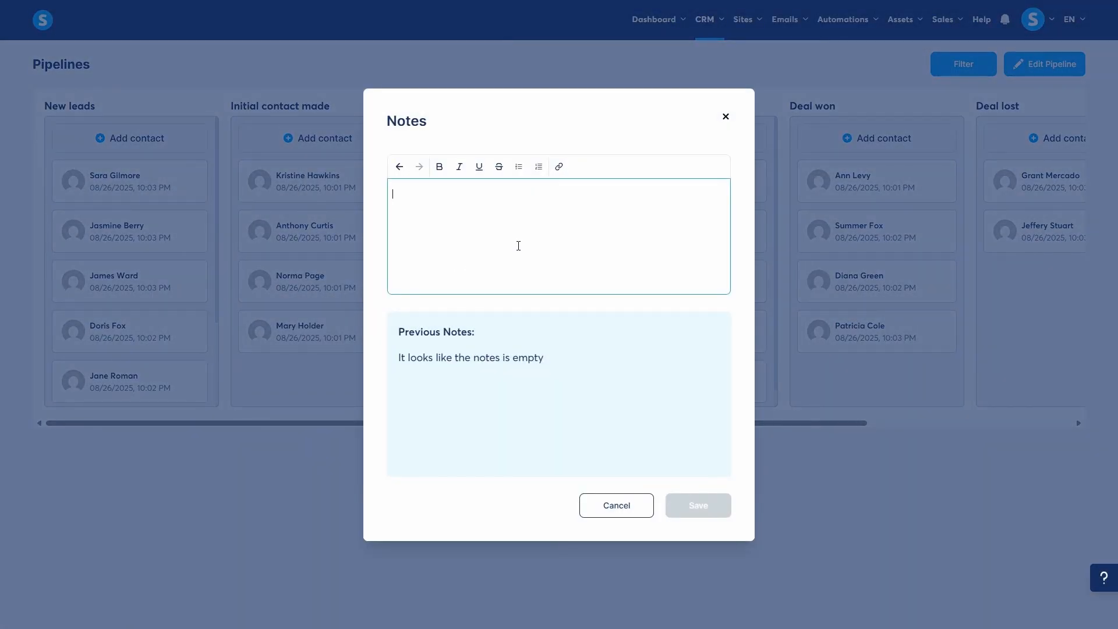
pyautogui.write('Note')
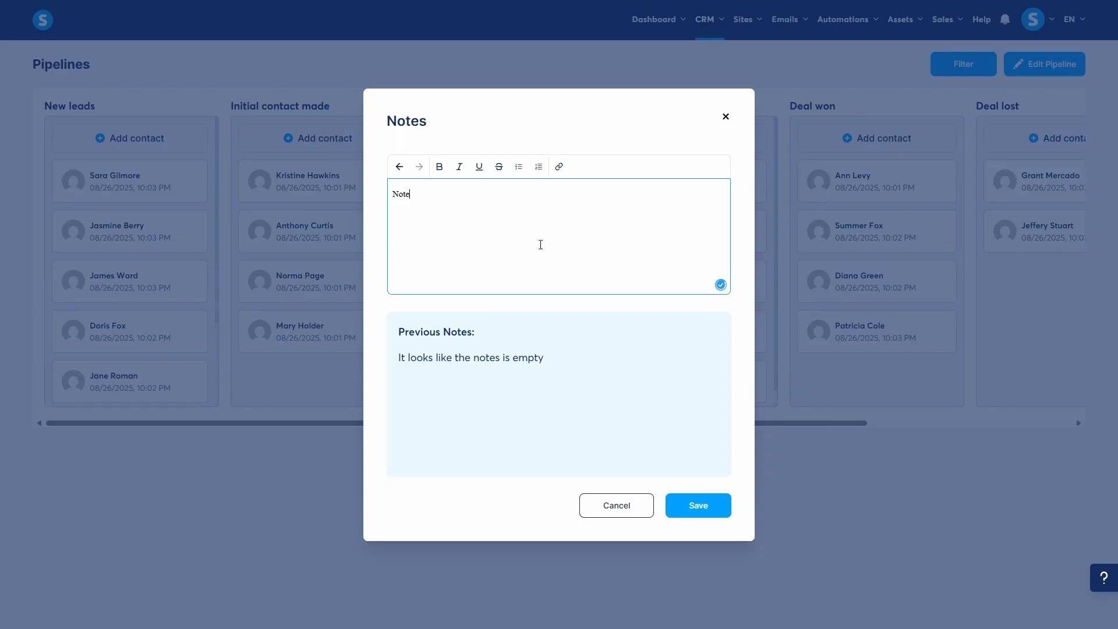
pyautogui.click(691, 501)
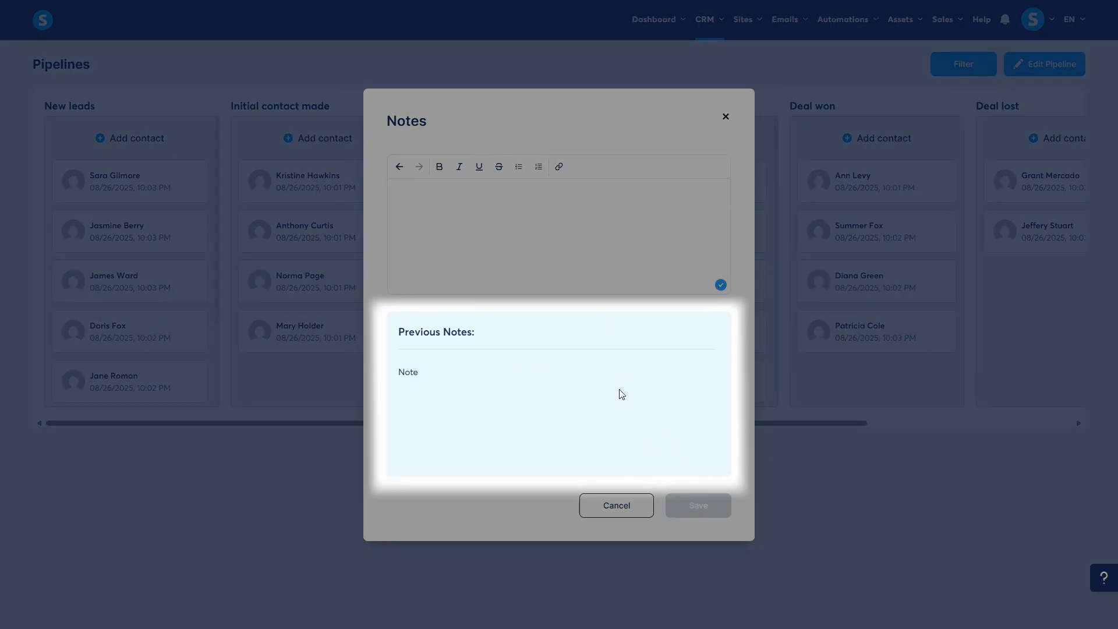
# Pin the saved note, and close the contact's notes and contact info.
pyautogui.moveTo(578, 367)
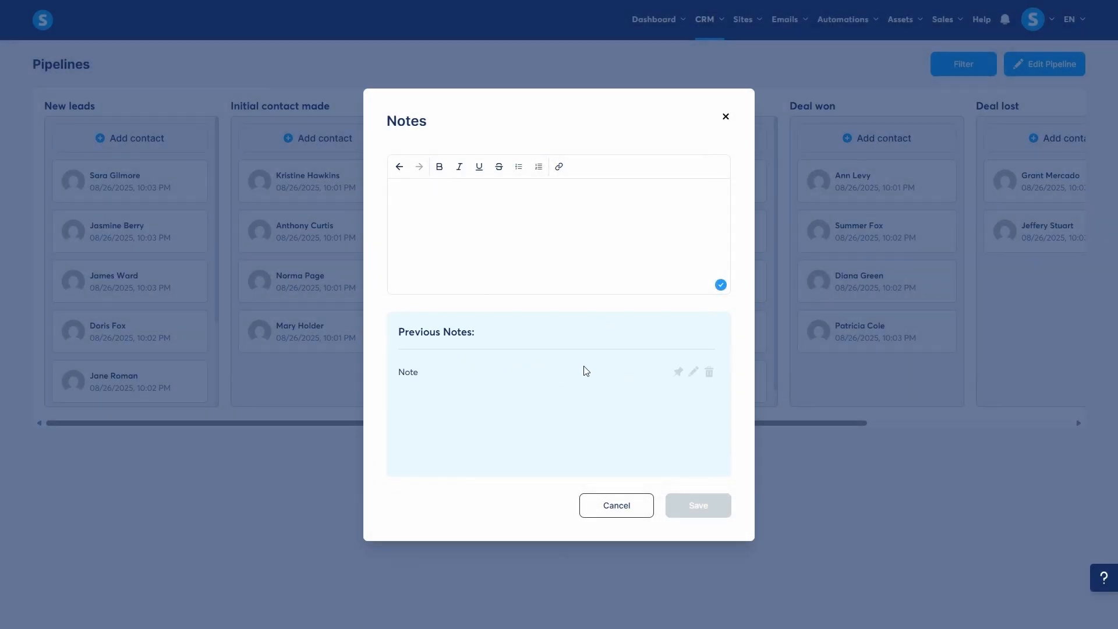
pyautogui.click(678, 372)
pyautogui.click(823, 465)
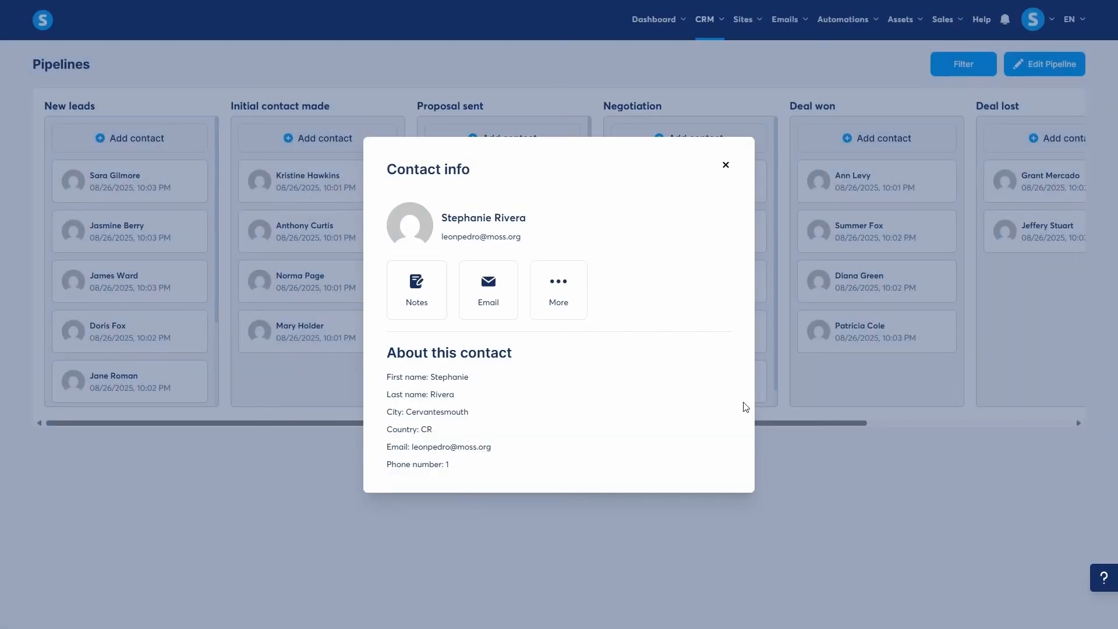
pyautogui.click(845, 410)
# Open Main pipeline's editing settings, review its list of stages, and close them without saving.
pyautogui.click(1033, 62)
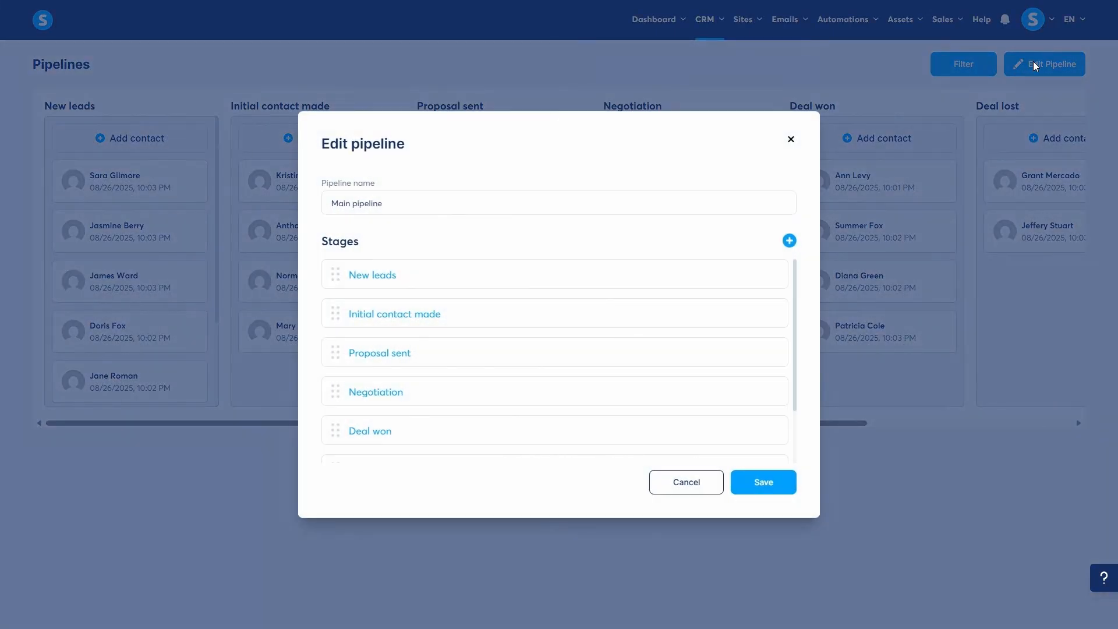
pyautogui.scroll(-3, 766, 334)
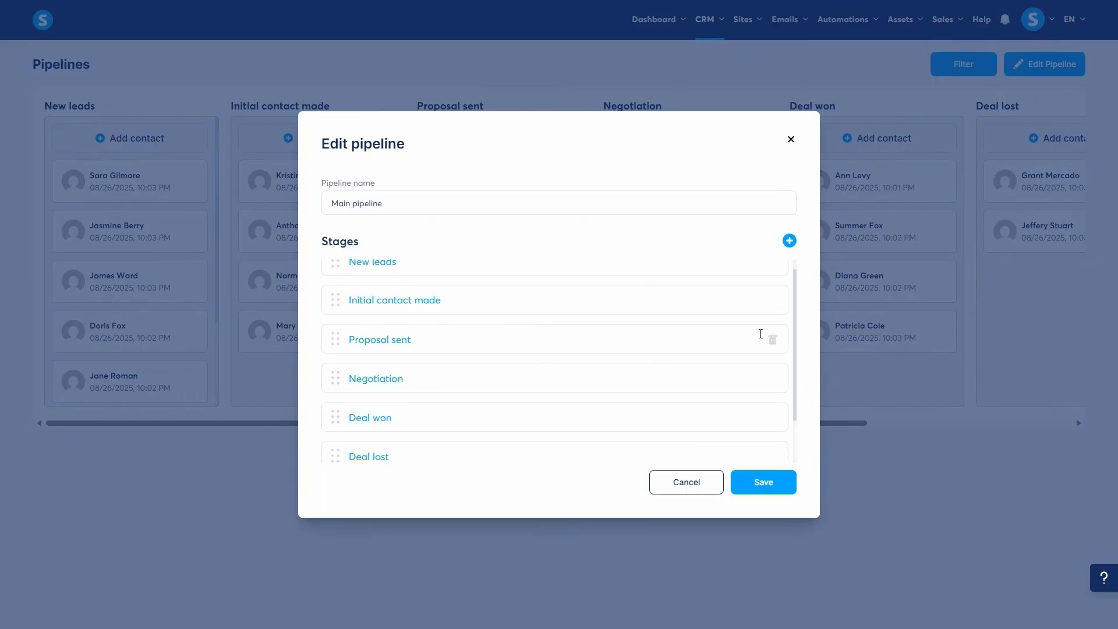
pyautogui.scroll(3, 785, 346)
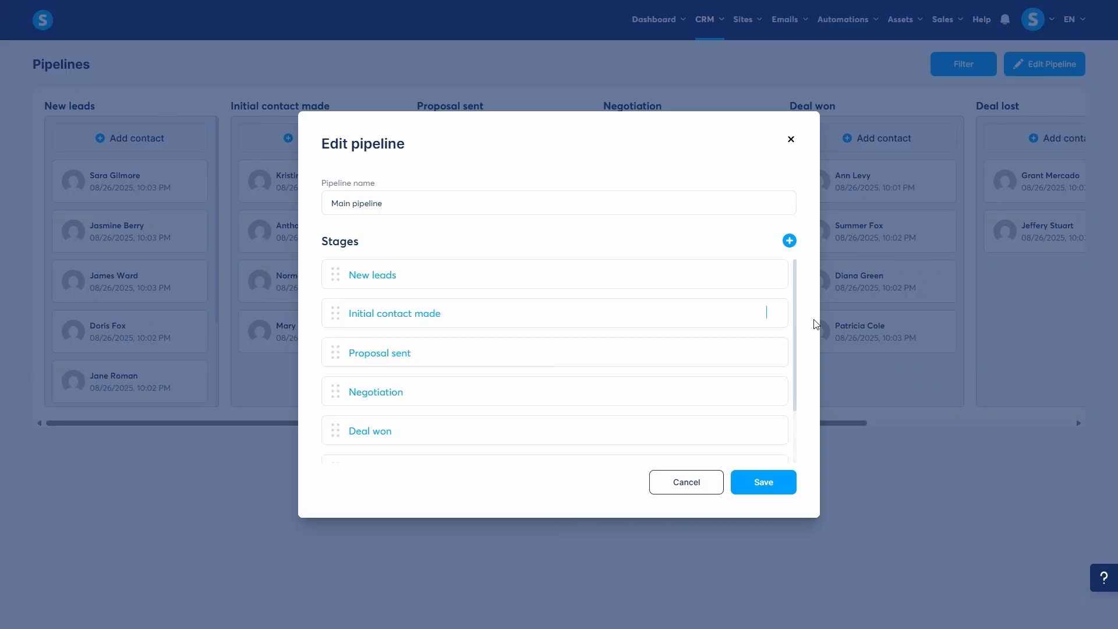
pyautogui.click(884, 503)
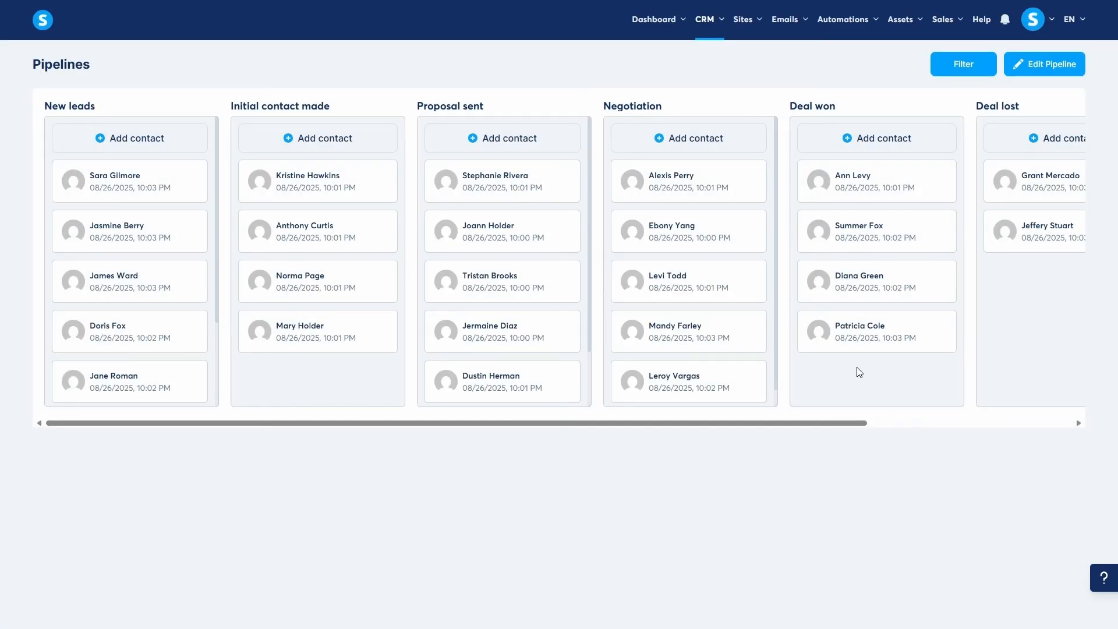